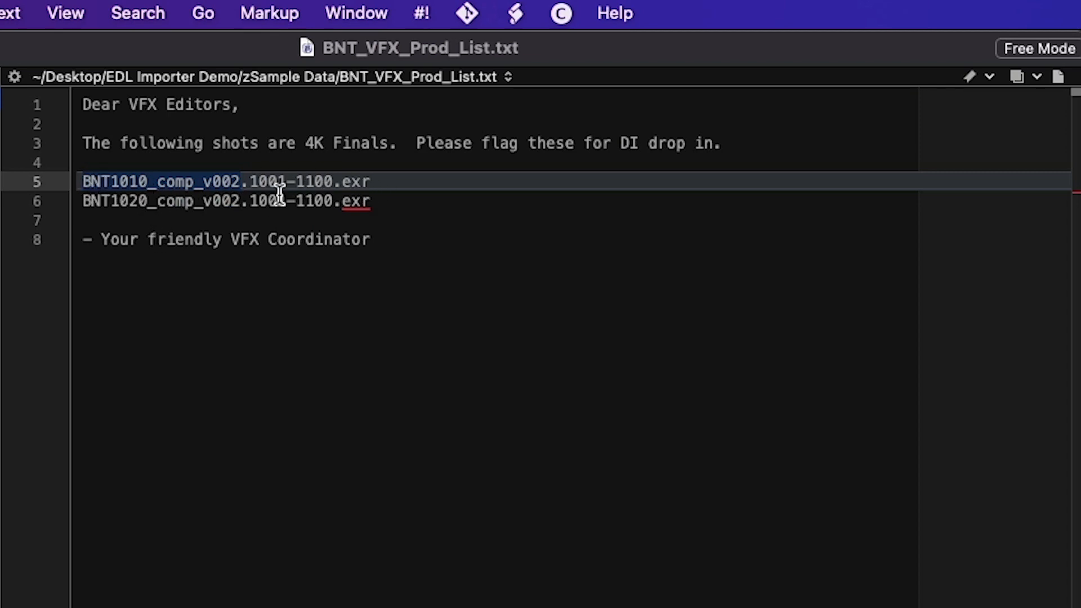
Step: Copy the BNT1010 and BNT1020 v002 filenames from the text list and add them as records in FileMaker's VFX Finals - List
{"action": "left_click_drag", "start_coordinate": [386, 206], "coordinate": [68, 183]}
{"action": "key", "text": "super+c"}
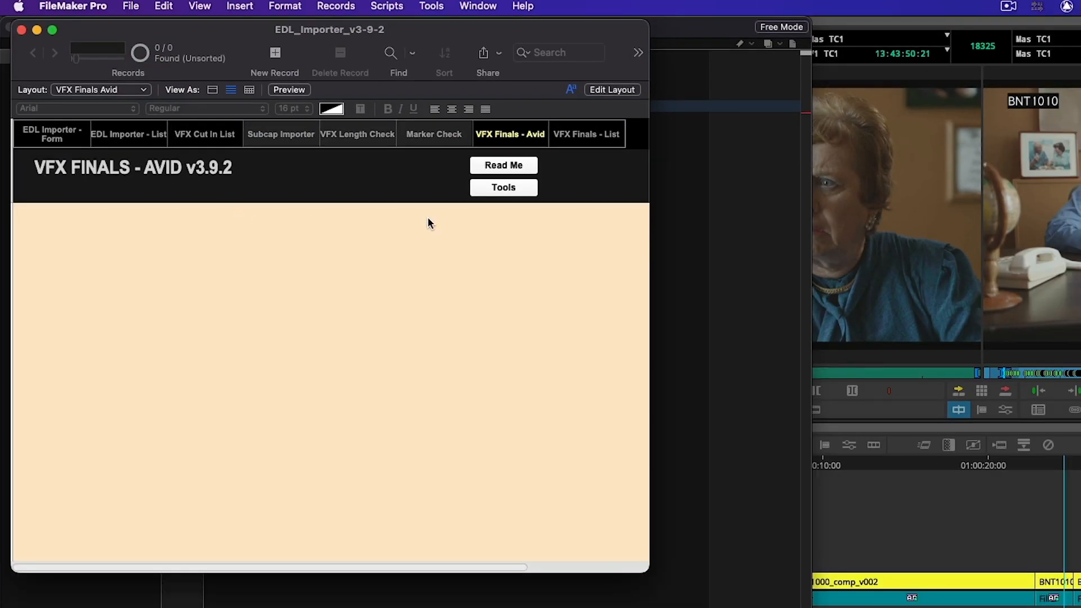
{"action": "left_click", "coordinate": [560, 139]}
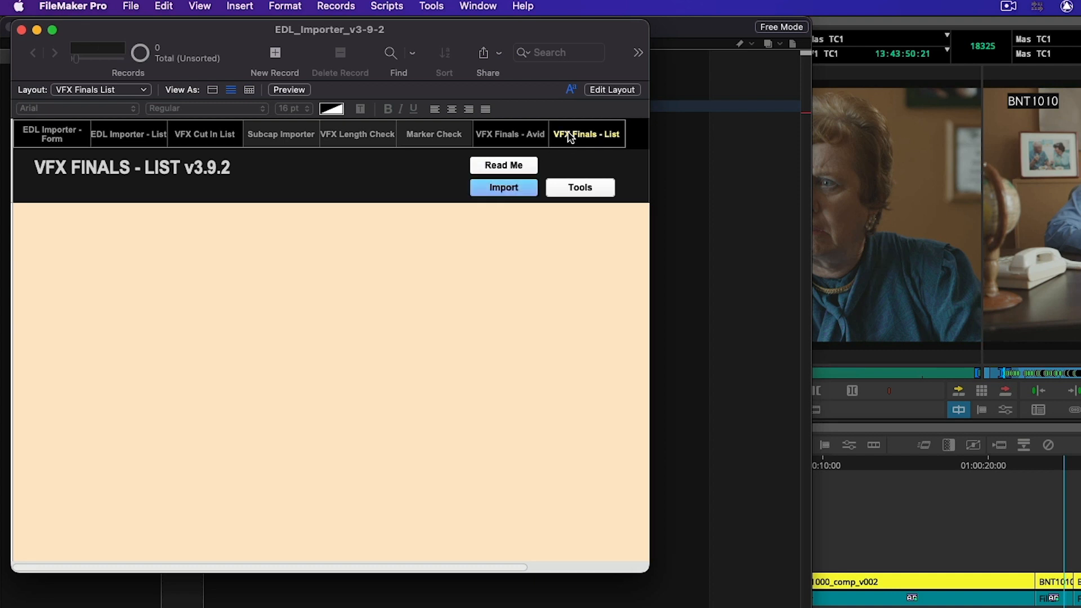
{"action": "left_click", "coordinate": [516, 190]}
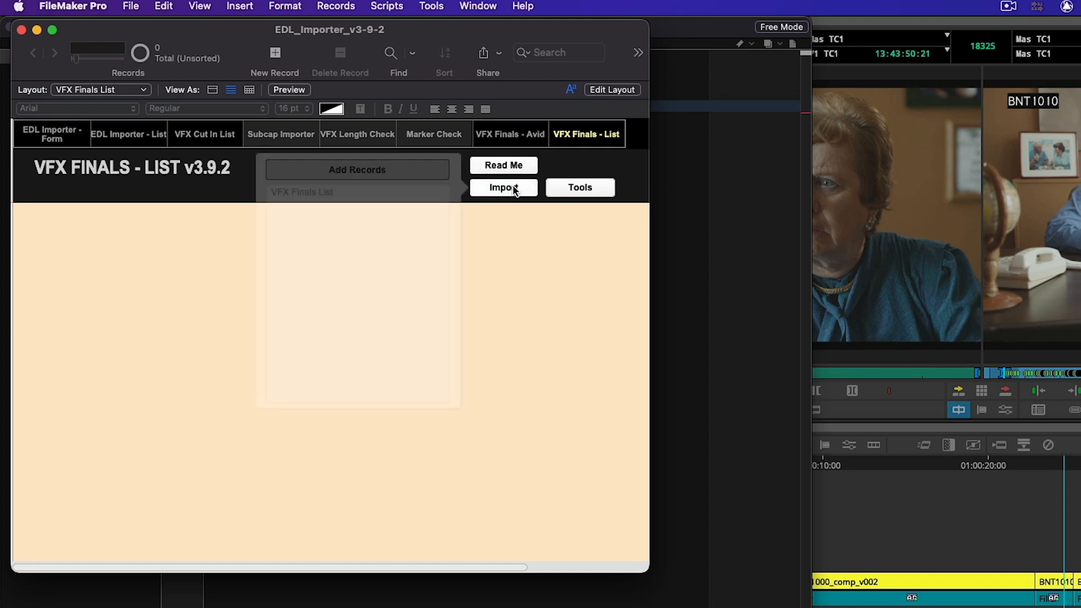
{"action": "left_click", "coordinate": [367, 231]}
{"action": "key", "text": "super+v"}
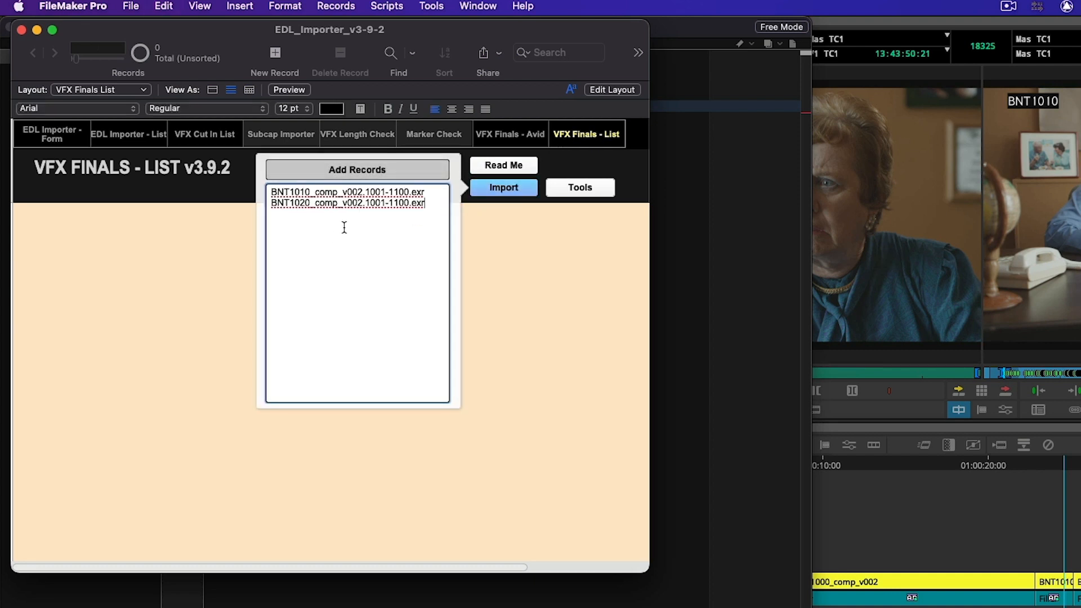
{"action": "left_click", "coordinate": [369, 169]}
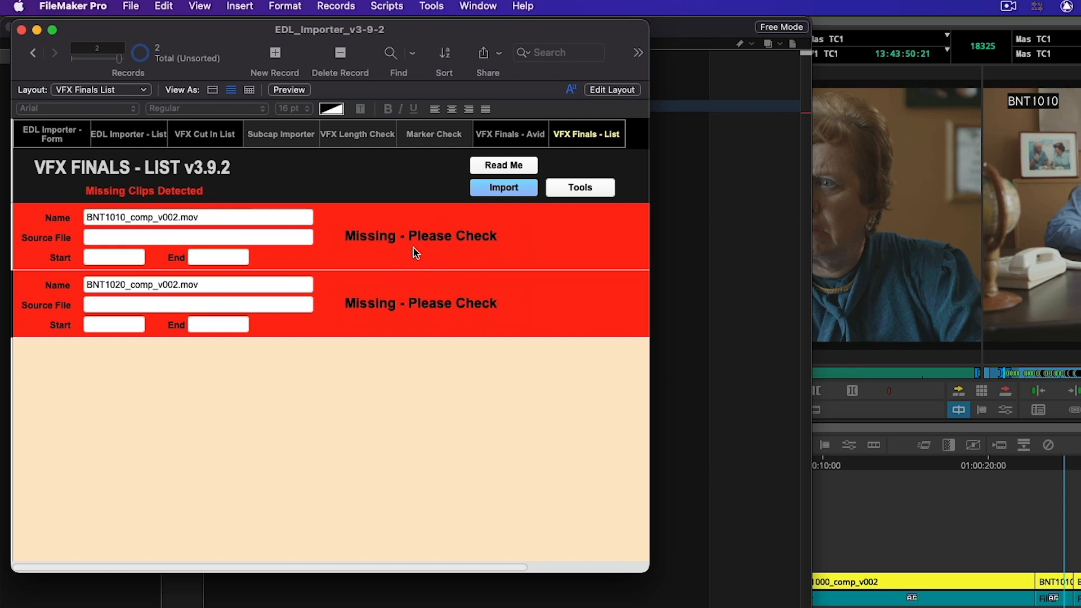
Step: Switch to Avid Media Composer and export the VFX ALL bin as tab-delimited VFX ALL.txt in EDL Importer Demo, replacing the existing file
{"action": "left_click", "coordinate": [513, 138]}
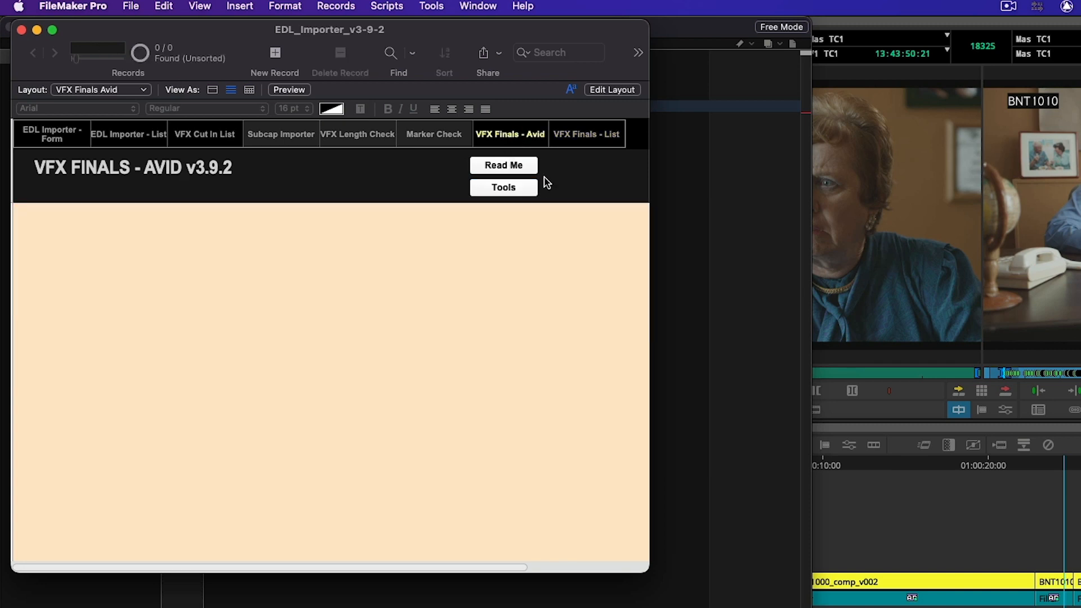
{"action": "left_click", "coordinate": [1051, 272]}
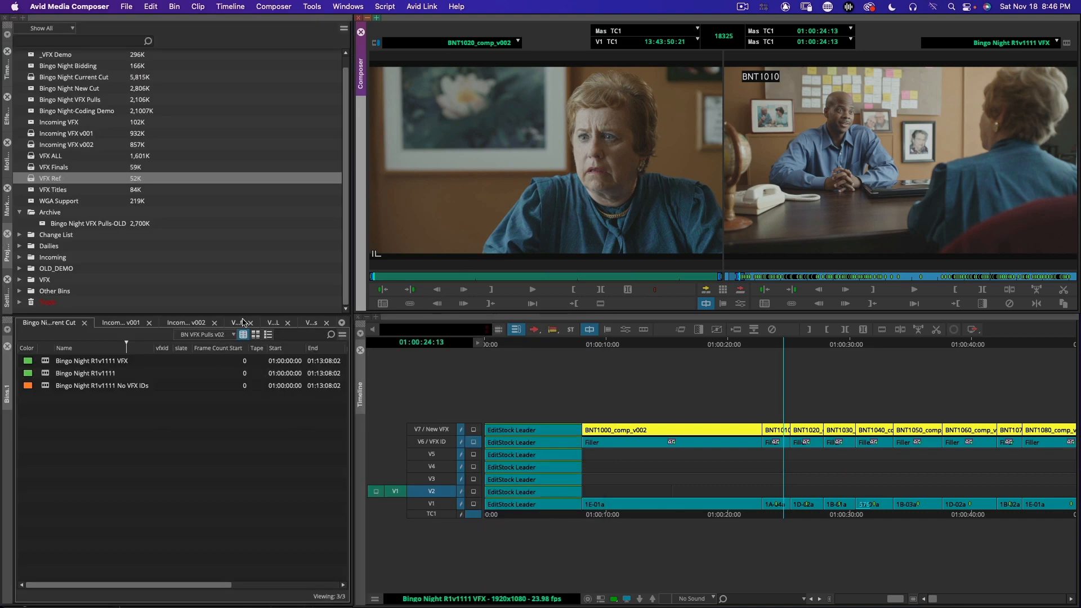
{"action": "left_click", "coordinate": [243, 323]}
{"action": "left_click", "coordinate": [275, 323]}
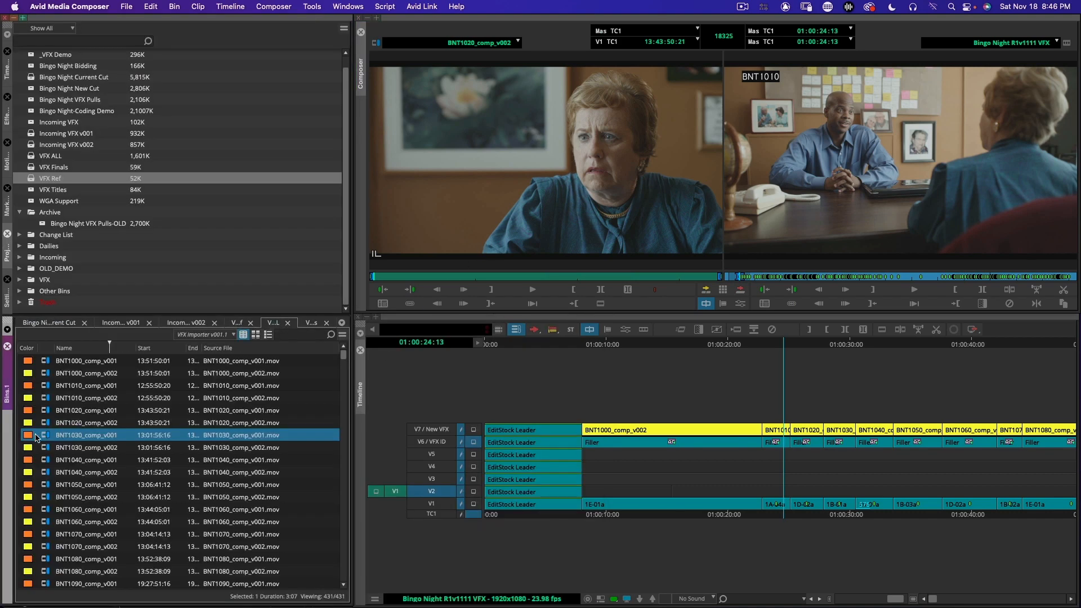
{"action": "left_click", "coordinate": [48, 426]}
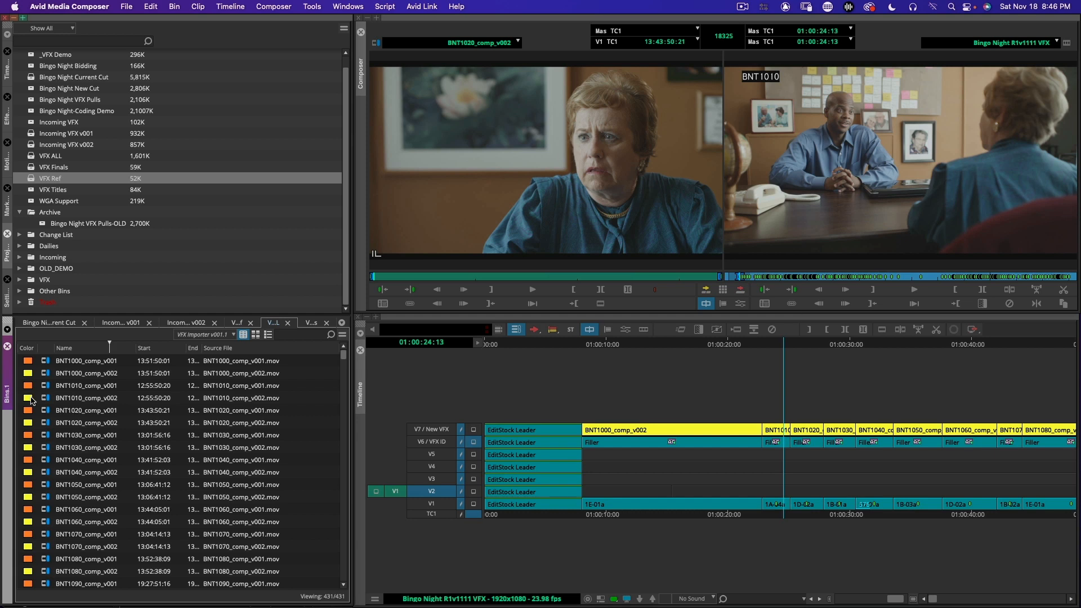
{"action": "left_click", "coordinate": [125, 6]}
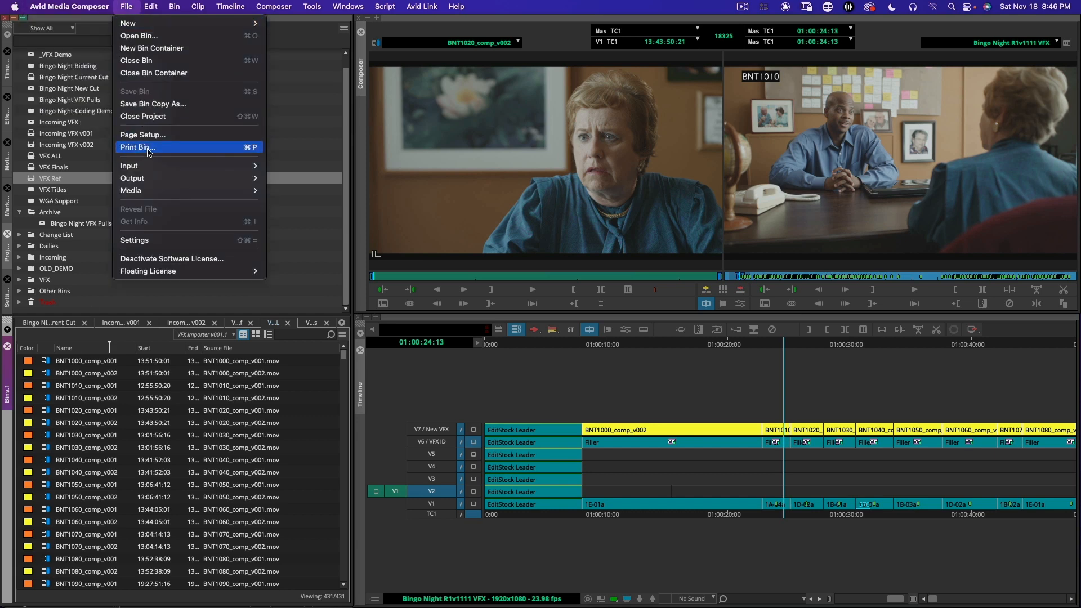
{"action": "mouse_move", "coordinate": [150, 7]}
{"action": "mouse_move", "coordinate": [141, 179]}
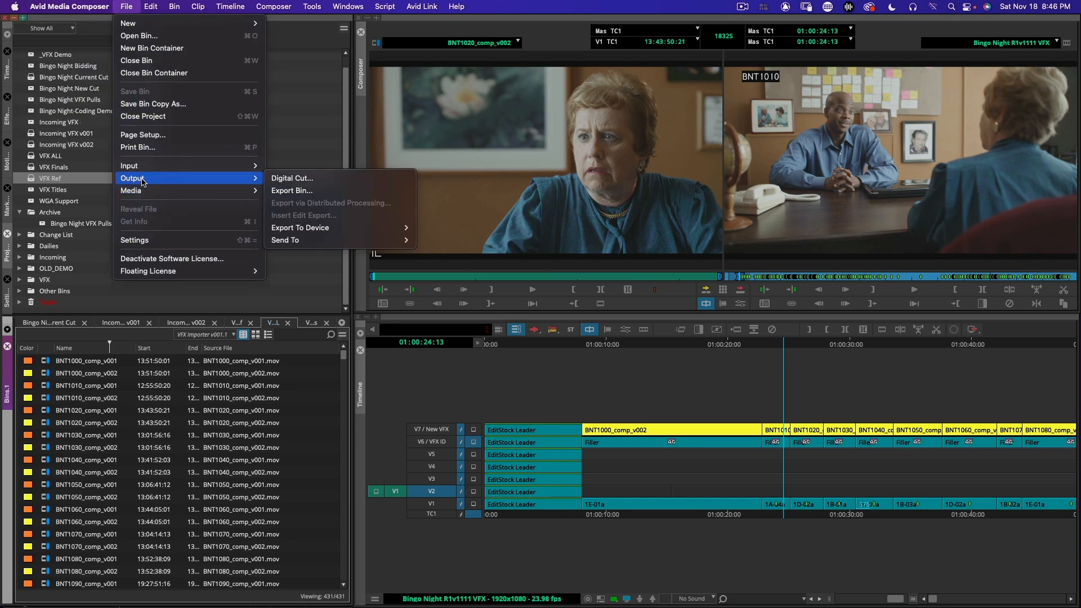
{"action": "left_click", "coordinate": [311, 192]}
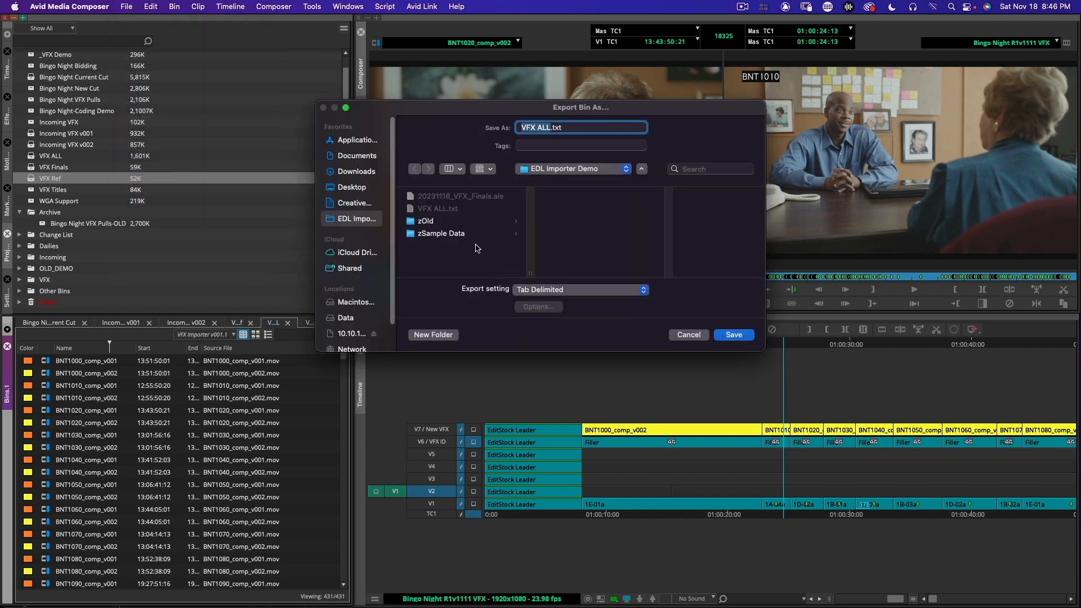
{"action": "left_click", "coordinate": [726, 335]}
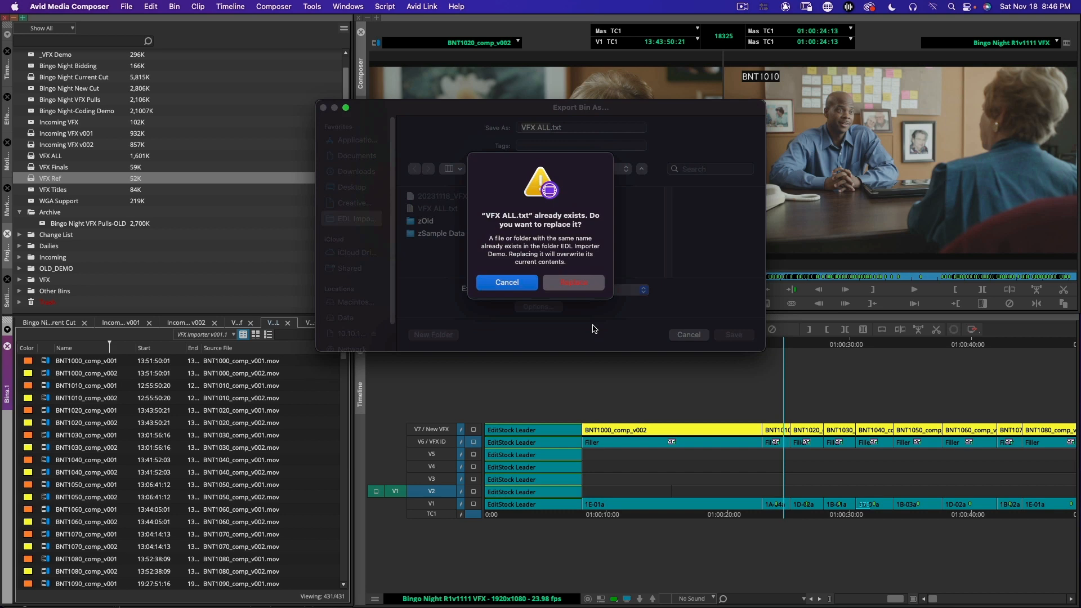
{"action": "left_click", "coordinate": [574, 285]}
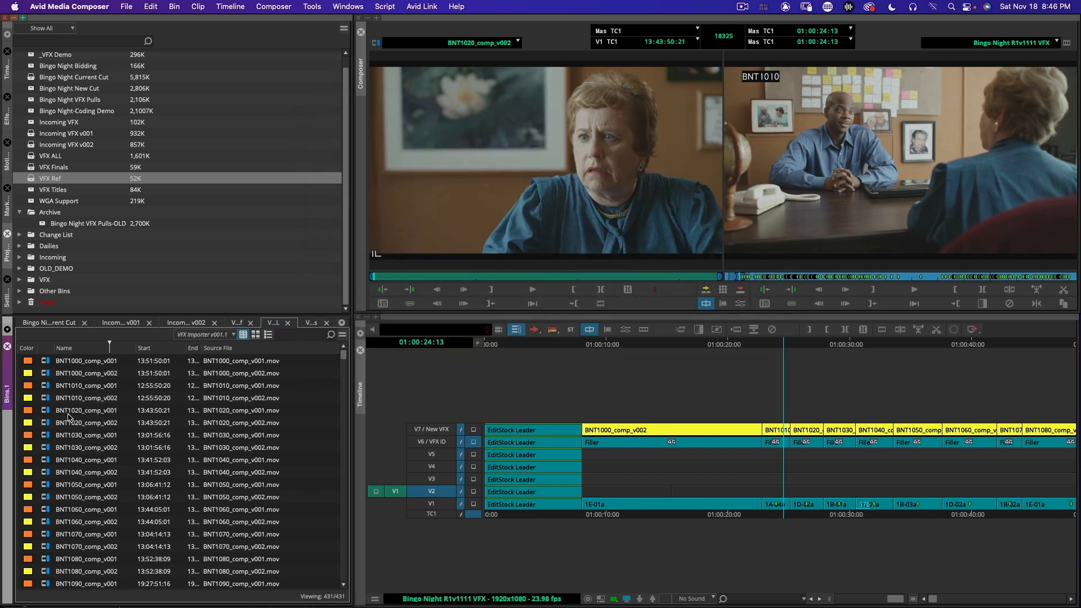
Step: Switch back to FileMaker Pro and import VFX ALL.txt into VFX Finals - Avid, matching fields by name
{"action": "key", "text": "super+Tab"}
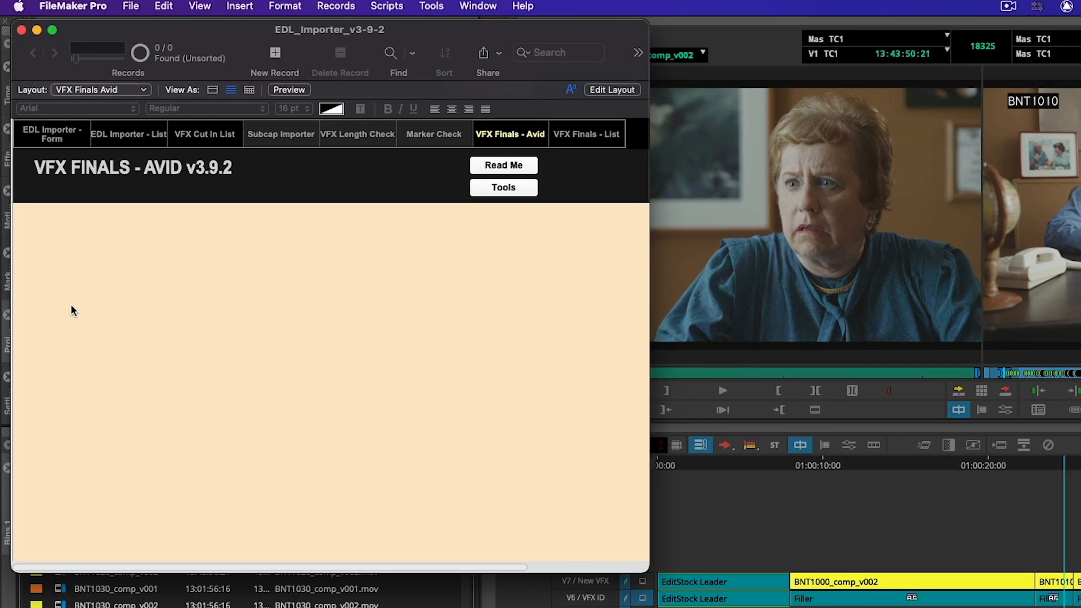
{"action": "left_click", "coordinate": [493, 189]}
{"action": "left_click", "coordinate": [419, 173]}
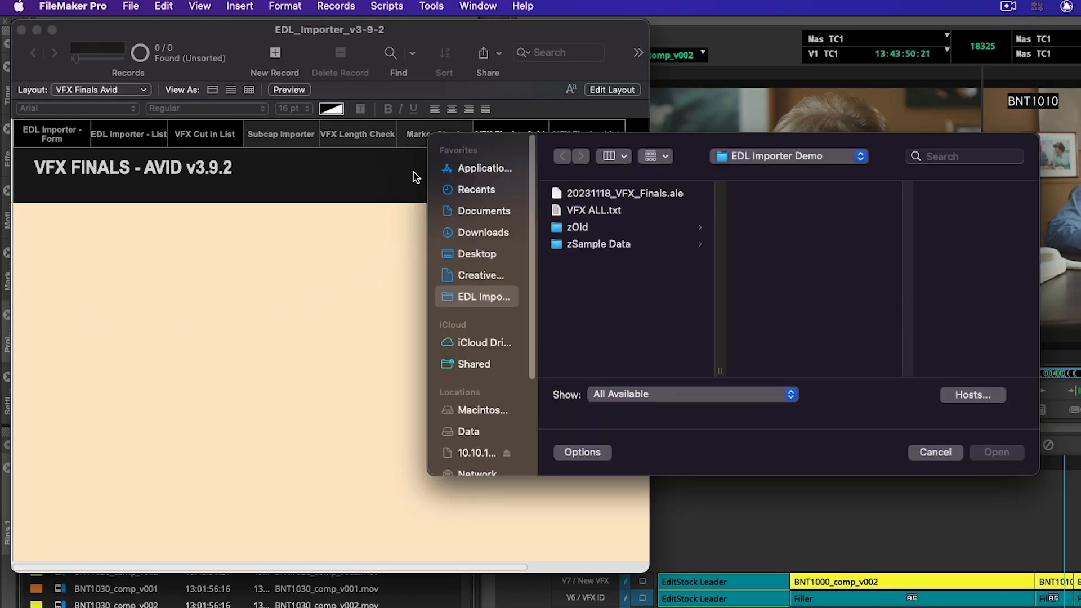
{"action": "left_click", "coordinate": [598, 211]}
{"action": "left_click", "coordinate": [996, 452]}
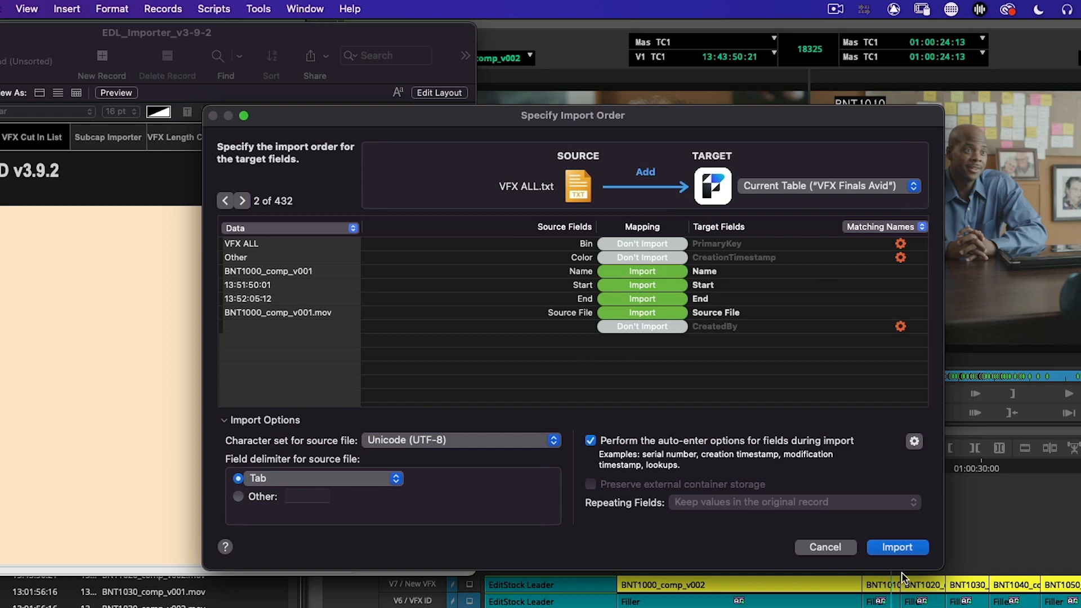
{"action": "left_click", "coordinate": [898, 548]}
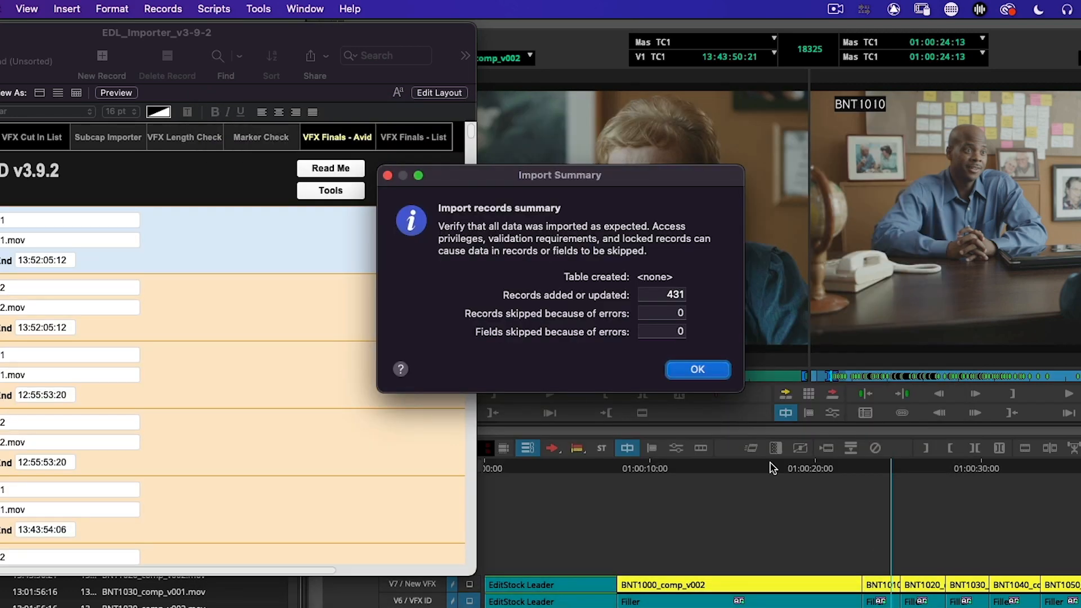
{"action": "left_click", "coordinate": [717, 374]}
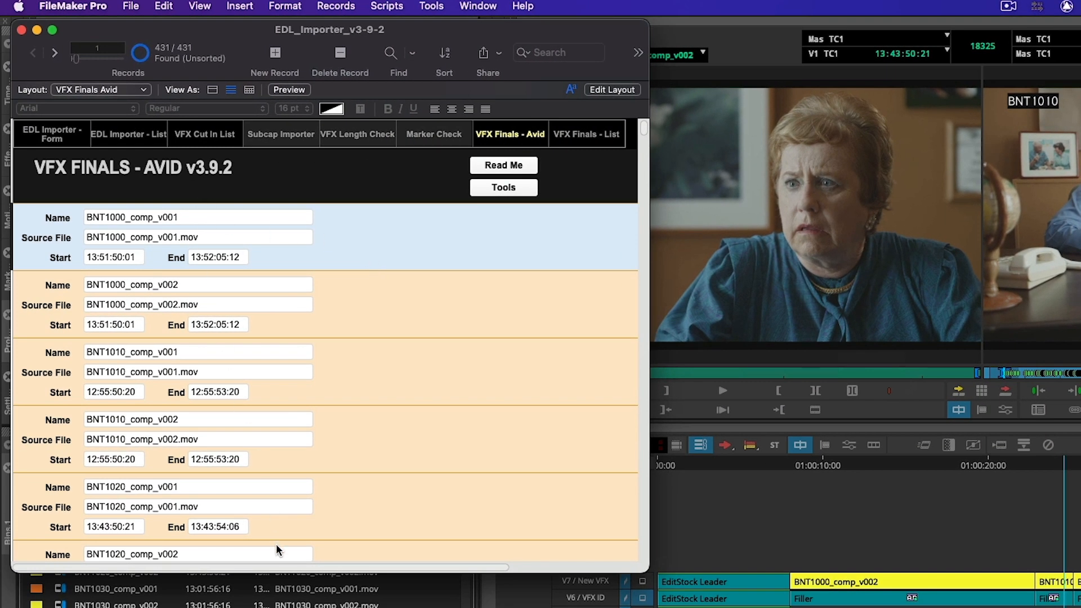
Step: Compare the clip names in VFX Finals - List and VFX Finals - Avid, and clear the .mov extension from the list records
{"action": "left_click", "coordinate": [583, 138]}
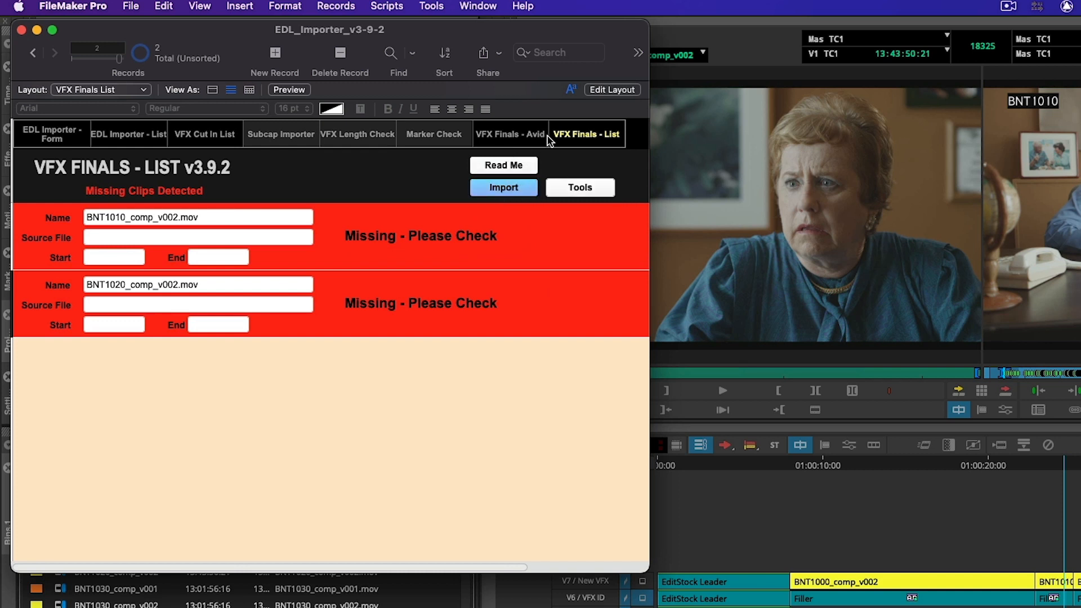
{"action": "left_click", "coordinate": [519, 141]}
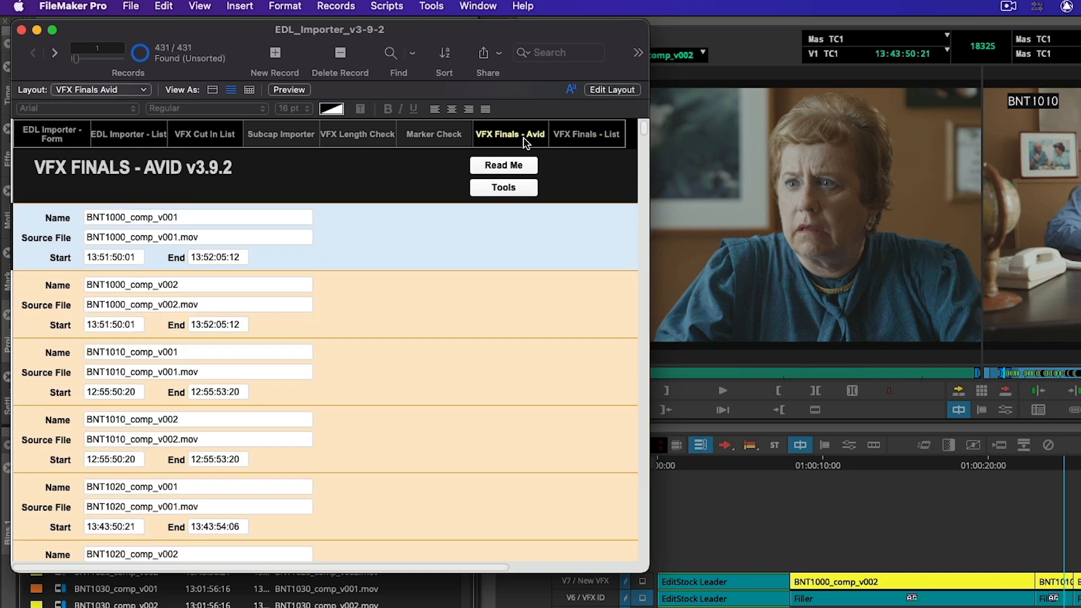
{"action": "left_click", "coordinate": [187, 218]}
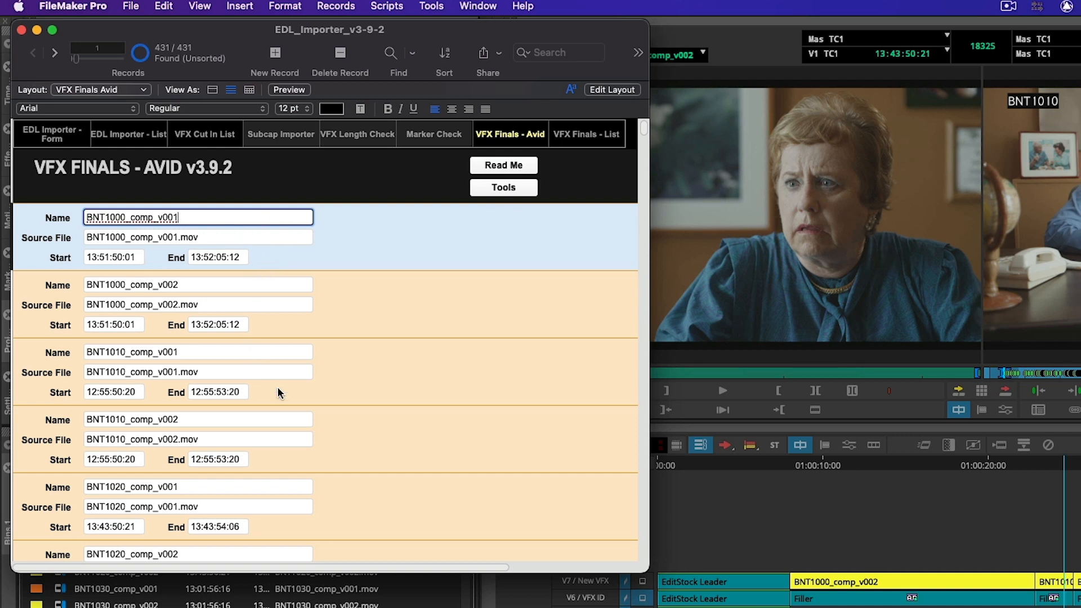
{"action": "left_click", "coordinate": [590, 144]}
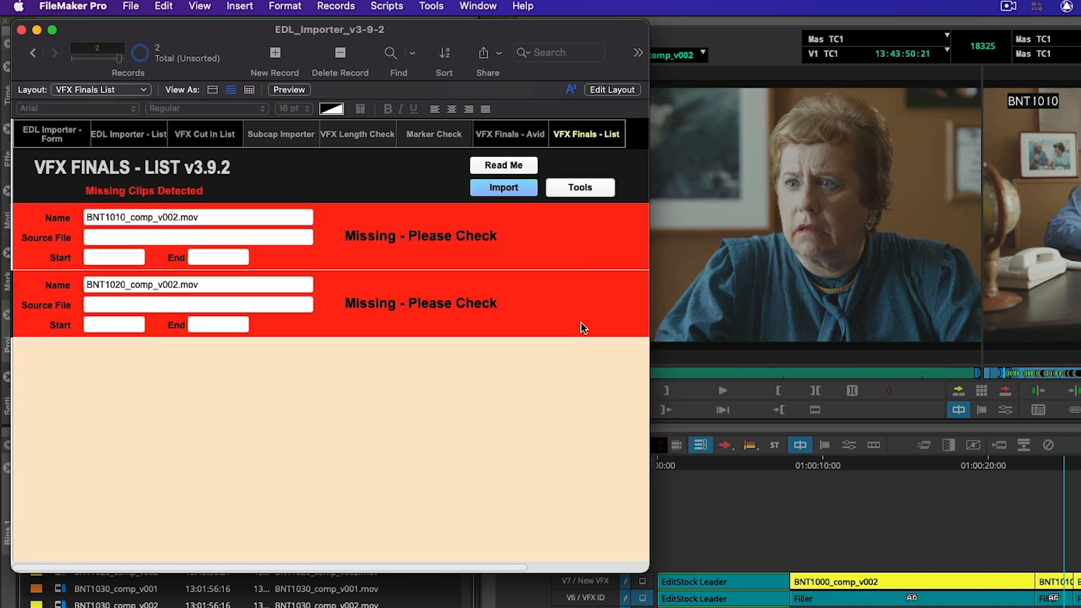
{"action": "left_click", "coordinate": [587, 190]}
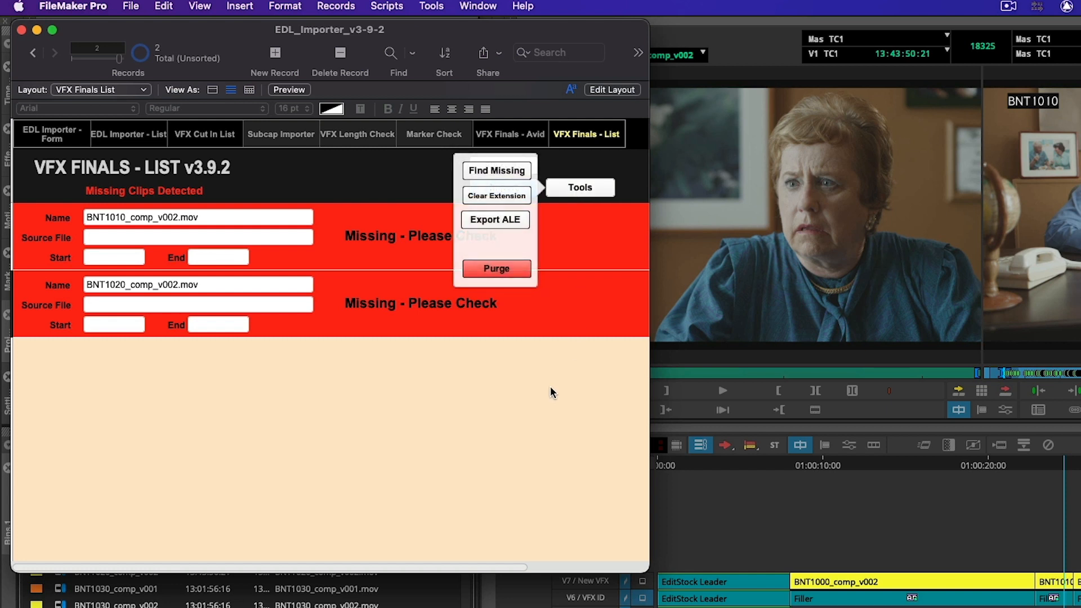
{"action": "left_click", "coordinate": [498, 196]}
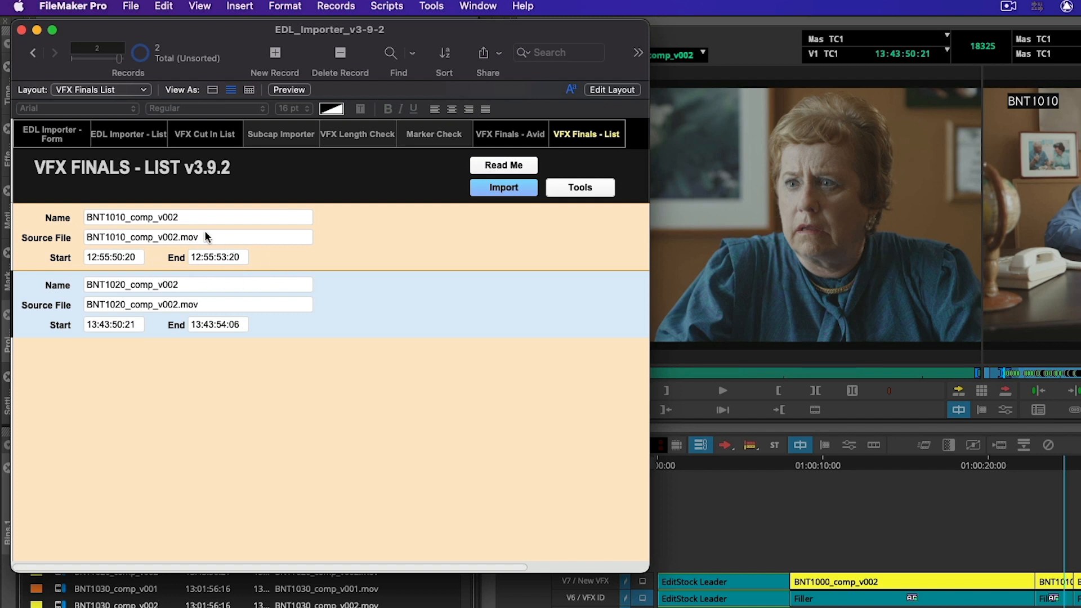
Step: Append .mov to the name of the BNT1010_comp_v002 record in VFX Finals - List
{"action": "left_click", "coordinate": [197, 217]}
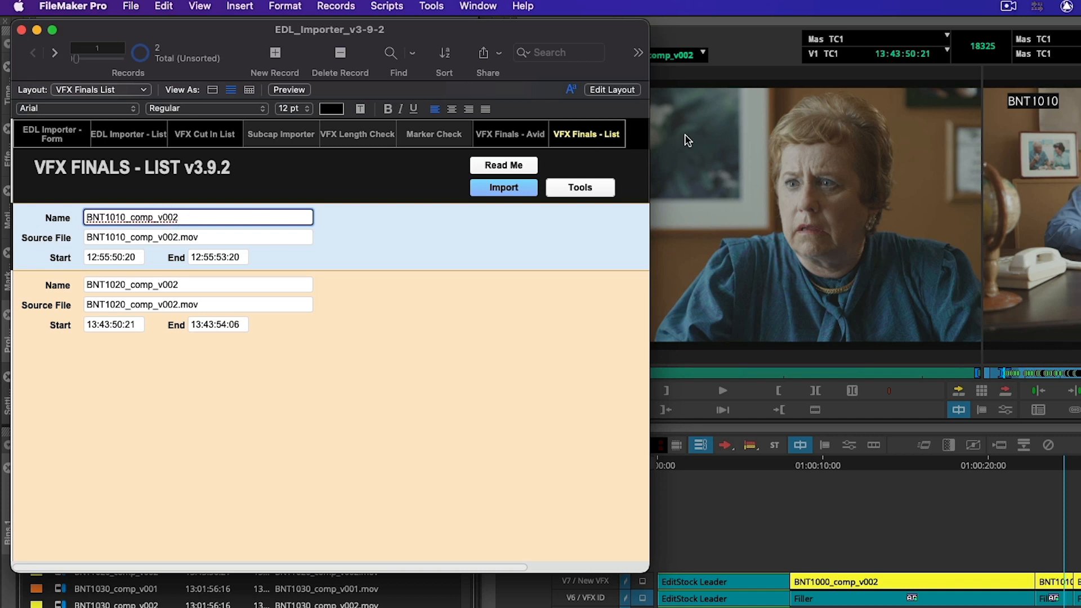
{"action": "left_click", "coordinate": [510, 135]}
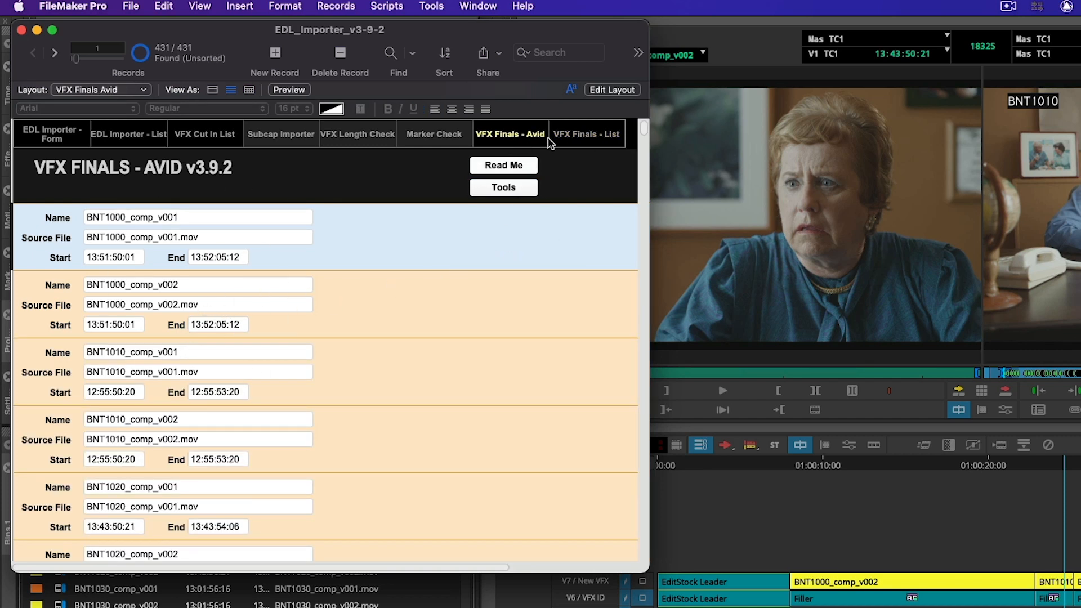
{"action": "left_click", "coordinate": [585, 135]}
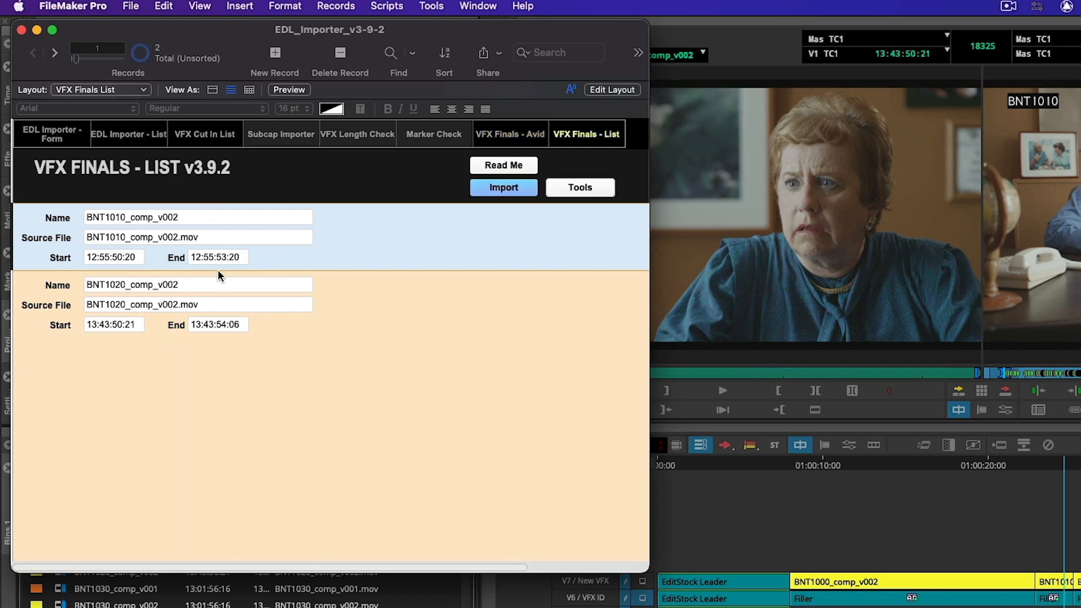
{"action": "left_click", "coordinate": [218, 221]}
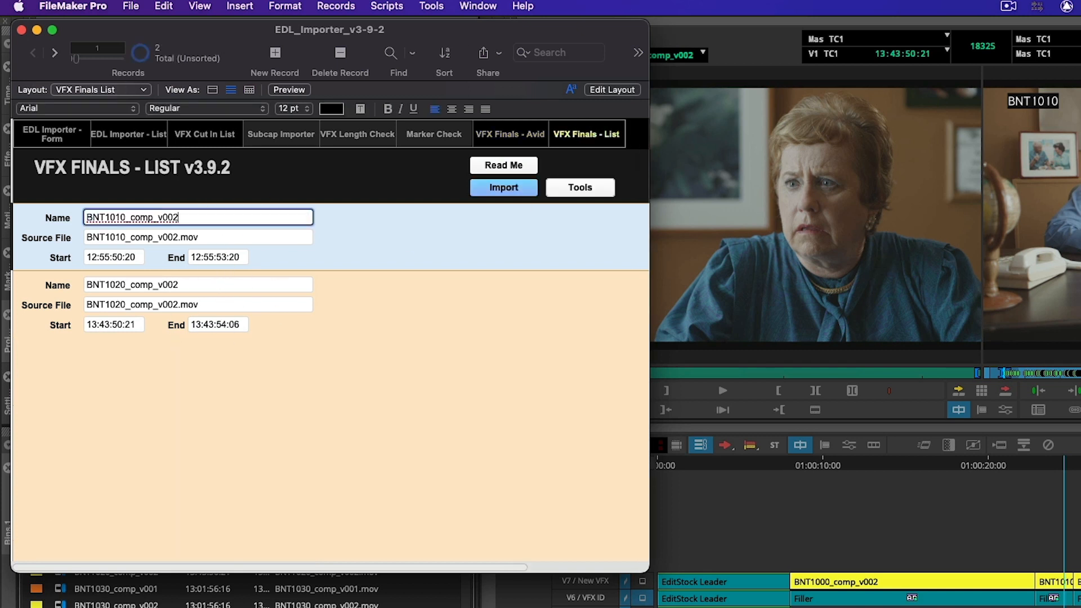
{"action": "type", "text": ".mov"}
{"action": "left_click", "coordinate": [290, 381]}
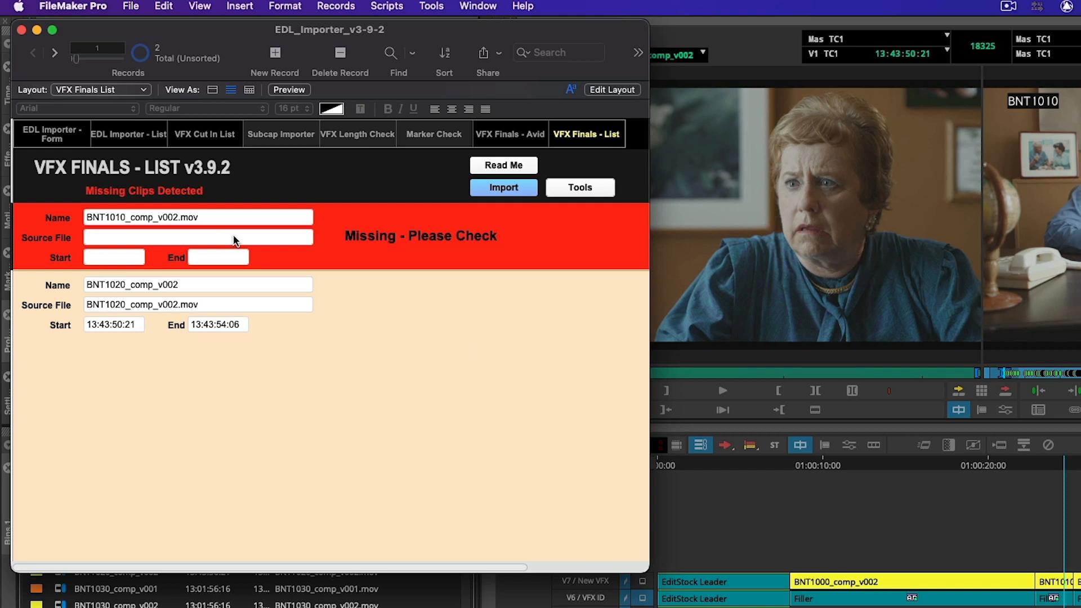
Step: Remove the .mov extension from the BNT1010 record's name in VFX Finals - List
{"action": "left_click", "coordinate": [217, 217]}
{"action": "key", "text": "BackSpace"}
{"action": "key", "text": "BackSpace"}
{"action": "key", "text": "BackSpace"}
{"action": "left_click", "coordinate": [467, 377]}
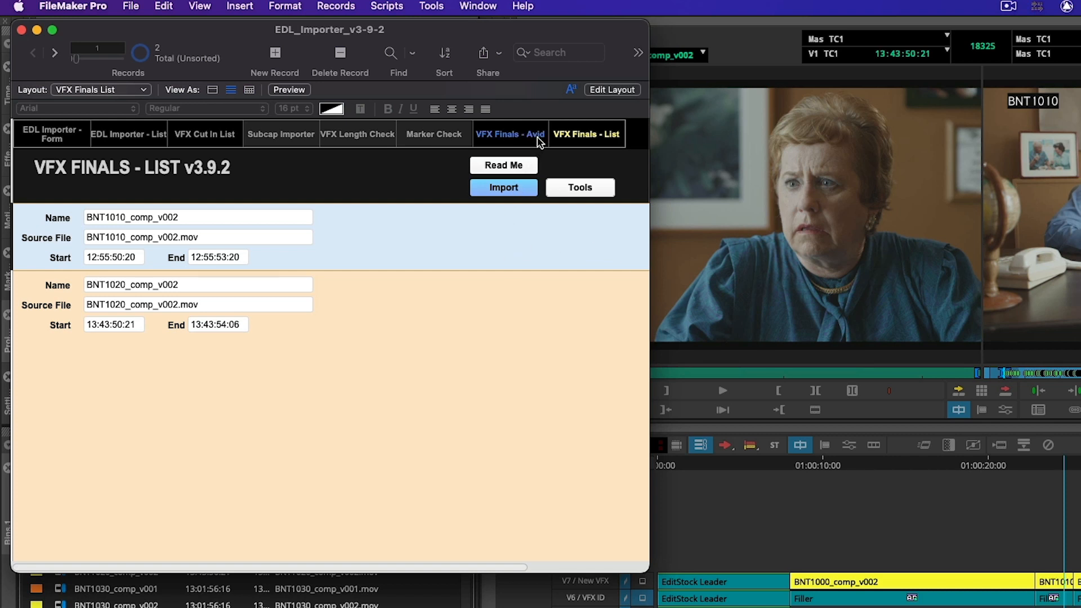
Step: Export the VFX Finals list as an ALE with 1080 format and 23.98 frame rate into the EDL Importer Demo folder
{"action": "left_click", "coordinate": [580, 191]}
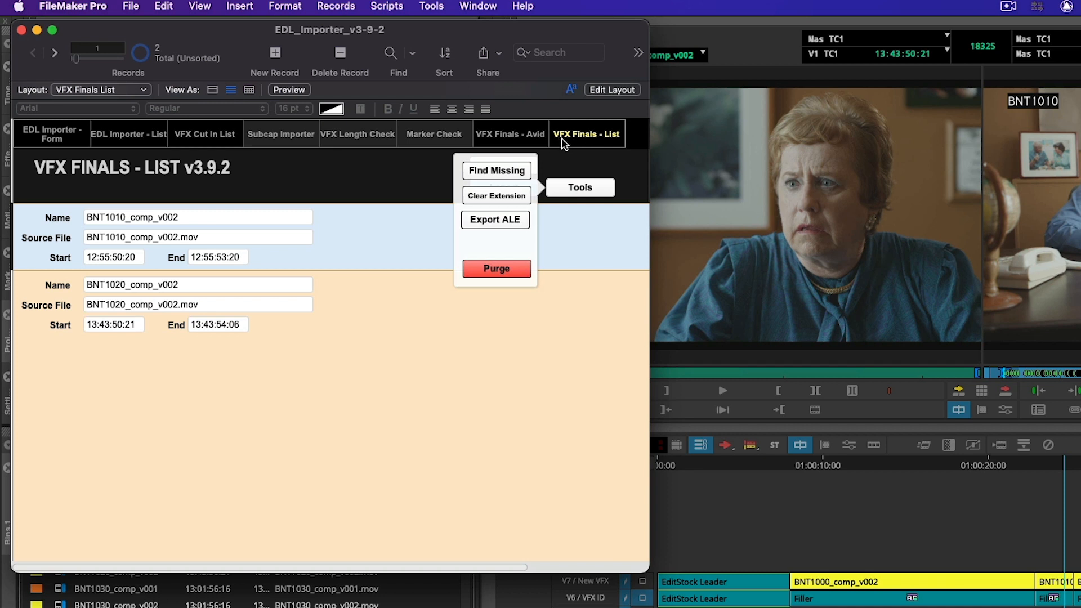
{"action": "left_click", "coordinate": [499, 224]}
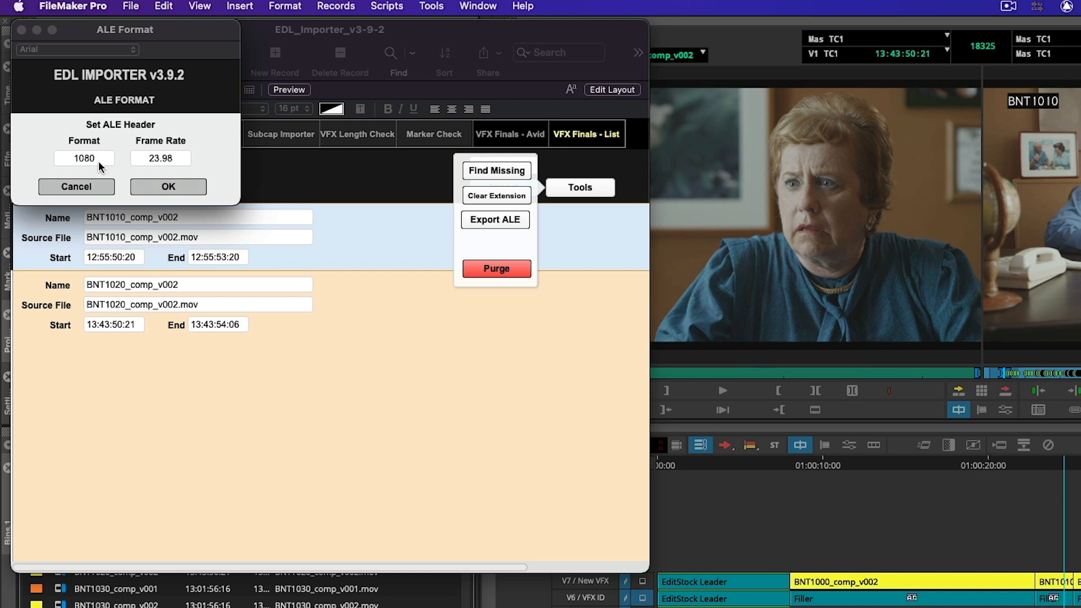
{"action": "left_click", "coordinate": [102, 159]}
{"action": "left_click", "coordinate": [68, 211]}
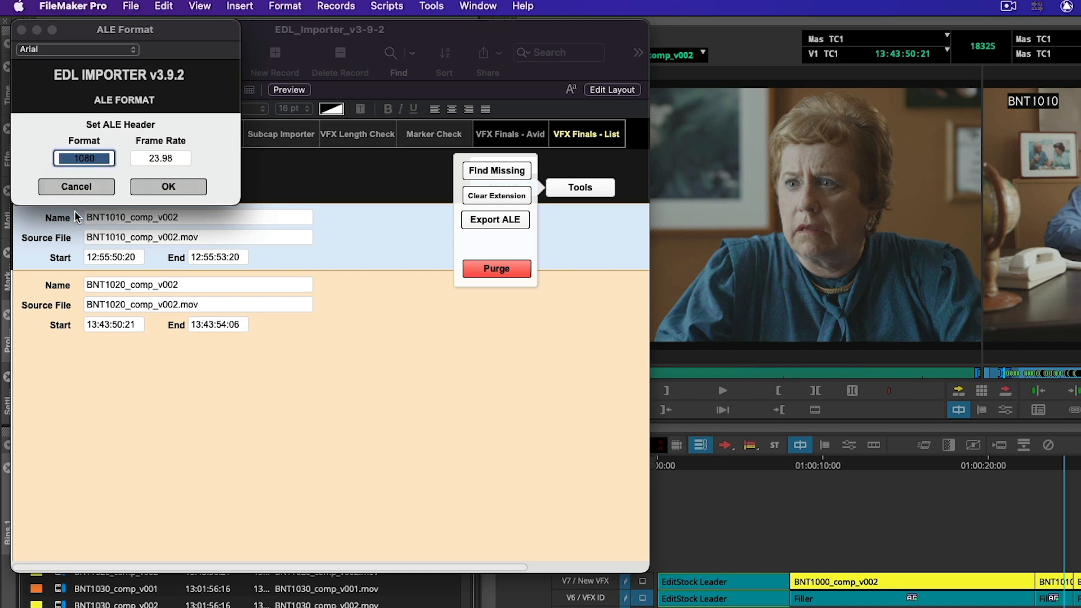
{"action": "left_click", "coordinate": [207, 127]}
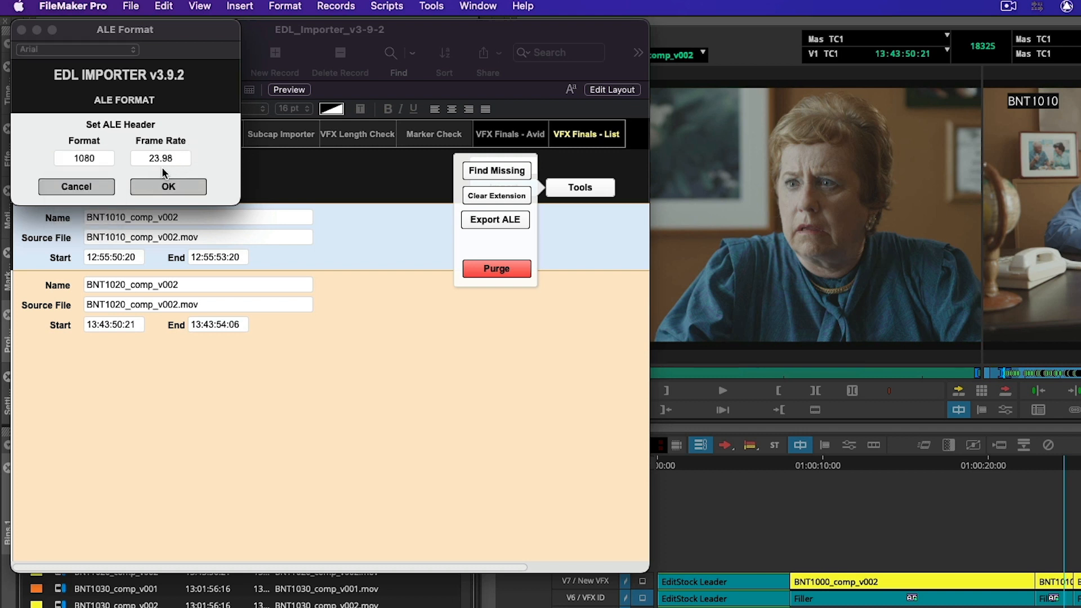
{"action": "left_click", "coordinate": [169, 187]}
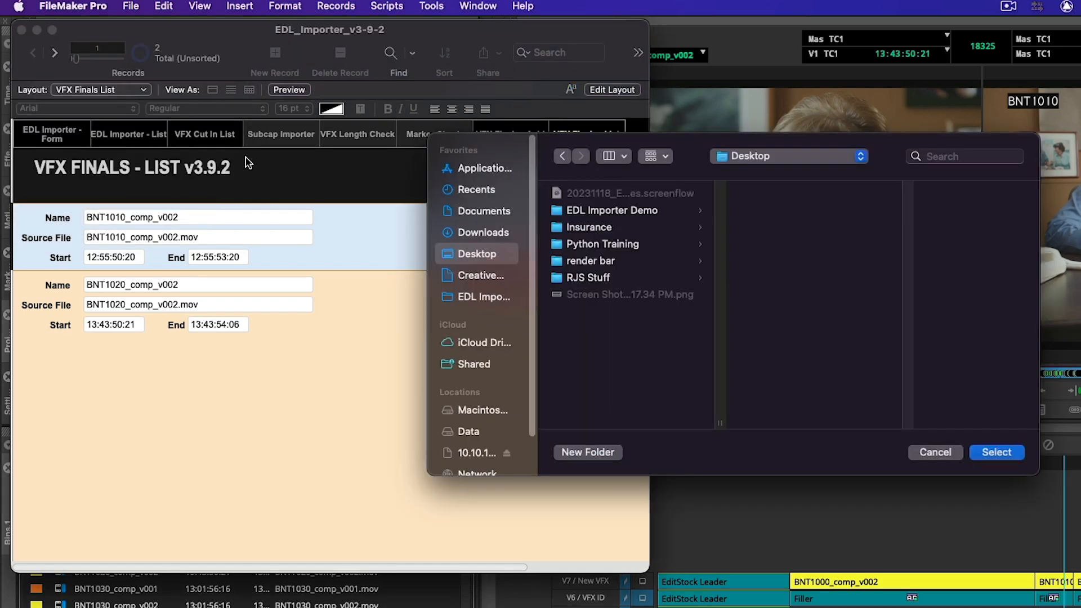
{"action": "left_click", "coordinate": [493, 299]}
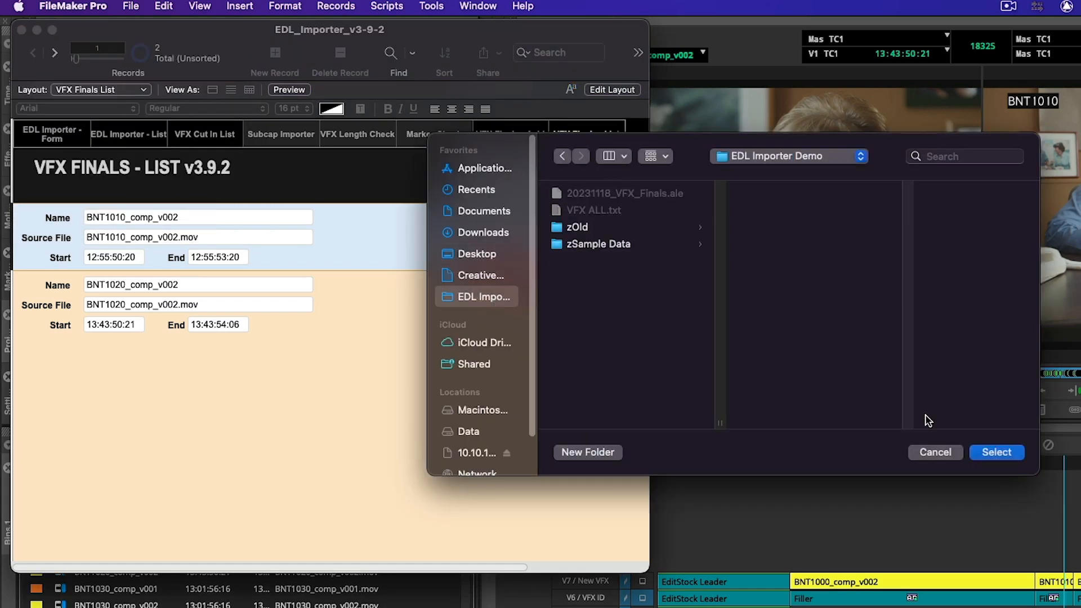
{"action": "left_click", "coordinate": [997, 452]}
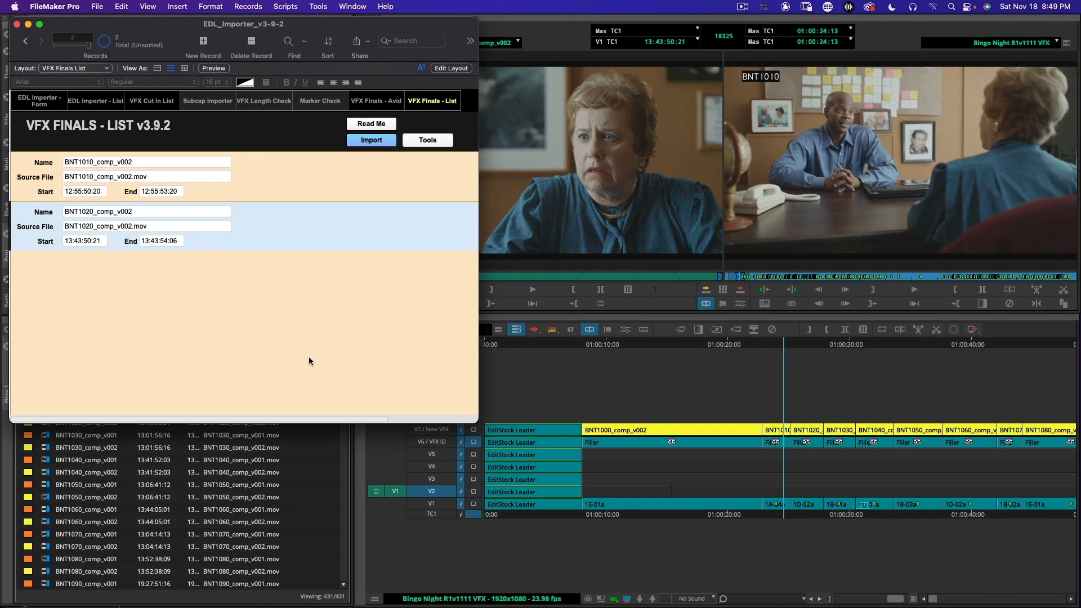
Step: Switch to Avid Media Composer and select every clip in the VFX ALL bin
{"action": "left_click", "coordinate": [584, 375]}
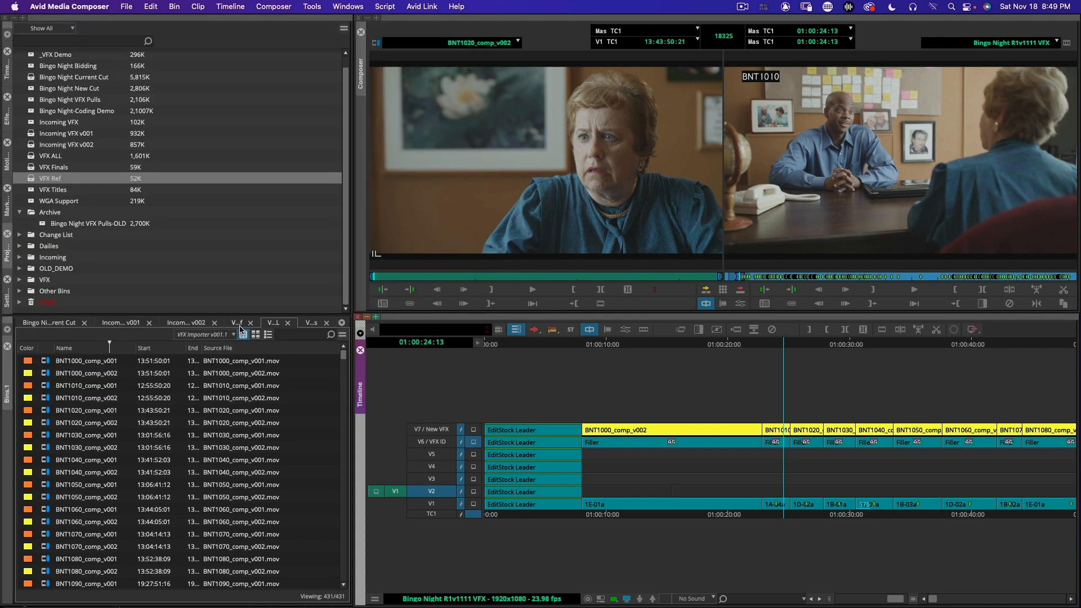
{"action": "left_click", "coordinate": [43, 380]}
{"action": "key", "text": "super+a"}
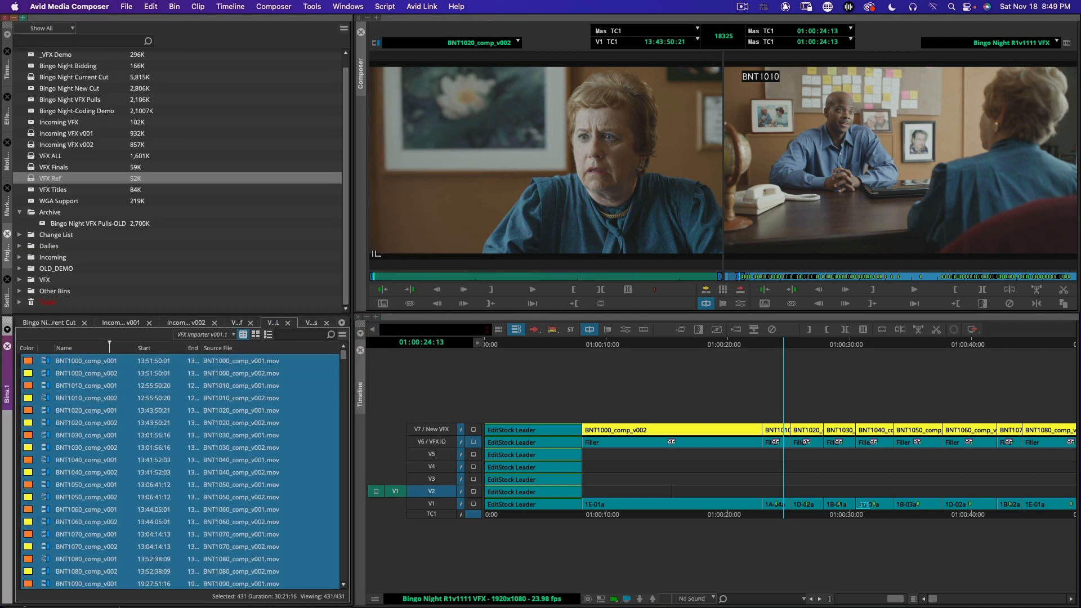
Step: Set the Shot Log option in the user Import settings to merge events with known sources and automatically create subclips
{"action": "left_click", "coordinate": [6, 295]}
{"action": "left_click", "coordinate": [219, 31]}
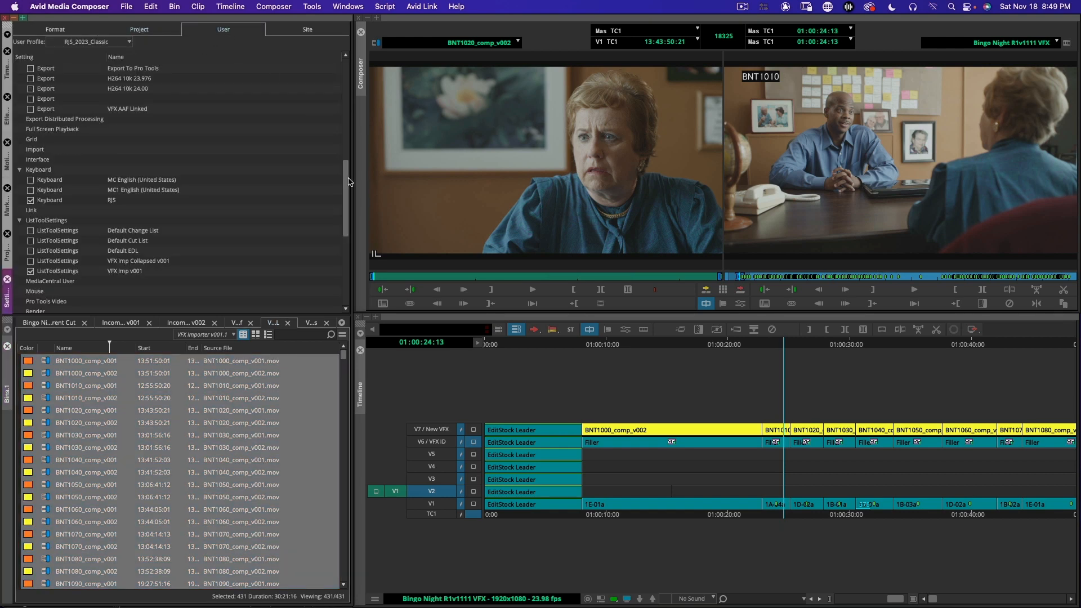
{"action": "double_click", "coordinate": [35, 149]}
{"action": "left_click", "coordinate": [105, 134]}
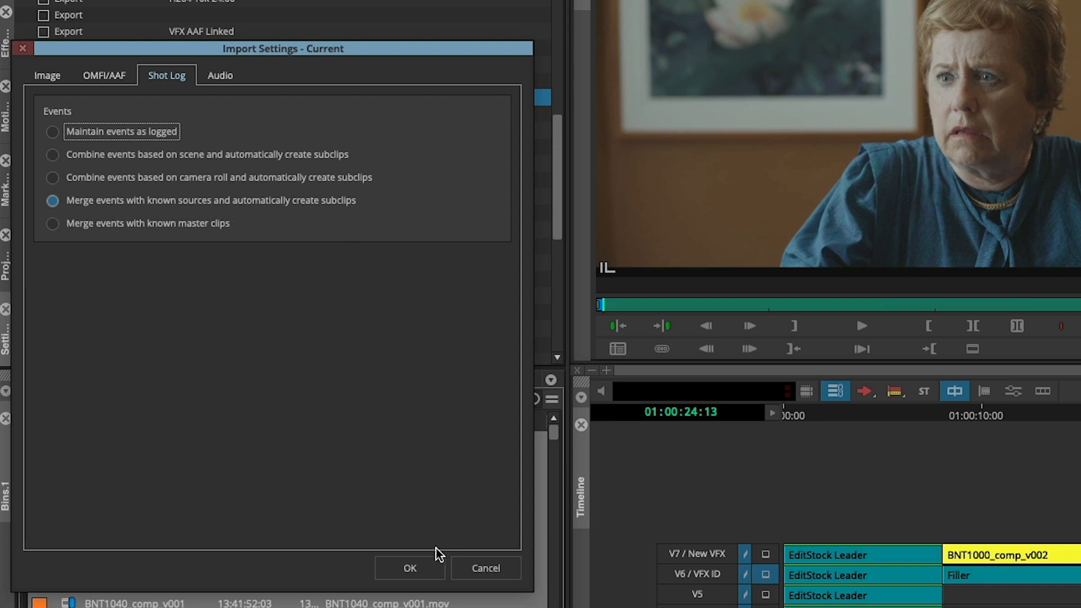
{"action": "left_click", "coordinate": [410, 569]}
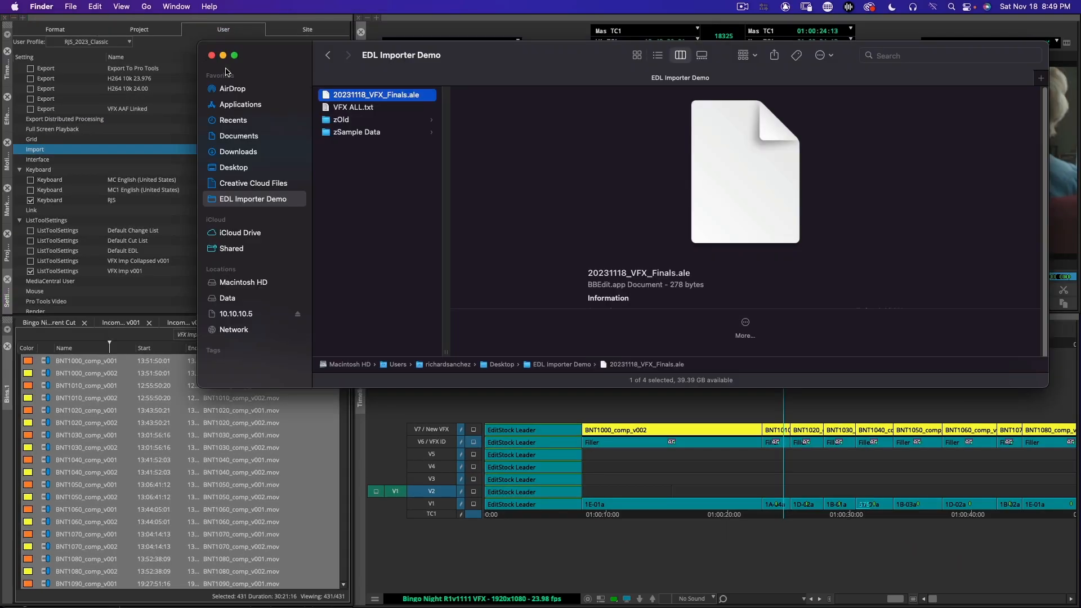
Step: Import 20231118_VFX_Finals.ale from the EDL Importer Demo folder into the VFX ALL bin
{"action": "left_click_drag", "start_coordinate": [424, 71], "coordinate": [467, 56]}
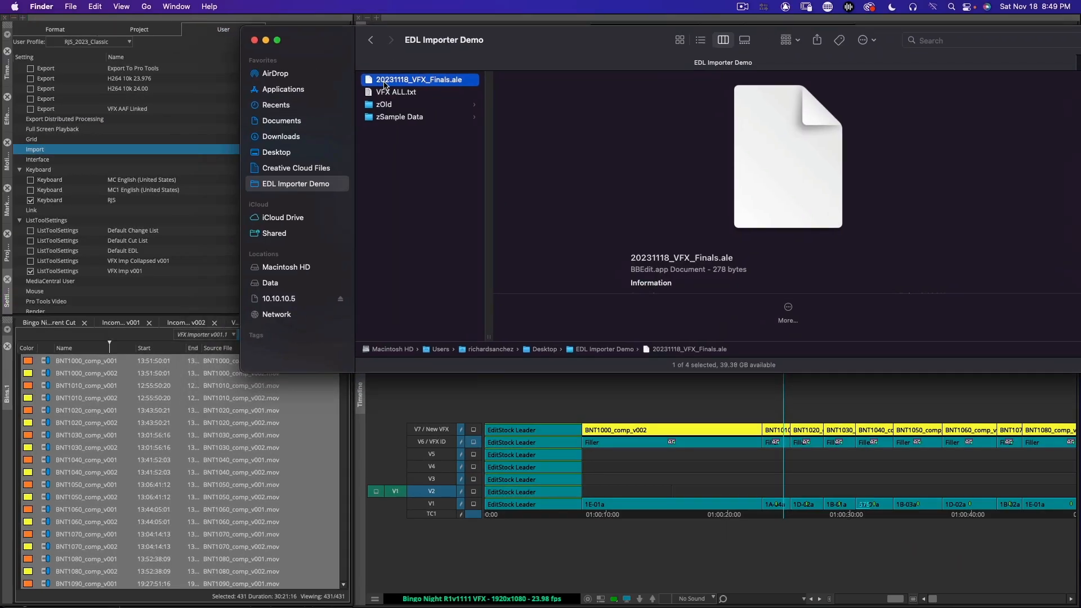
{"action": "left_click_drag", "start_coordinate": [384, 85], "coordinate": [98, 417]}
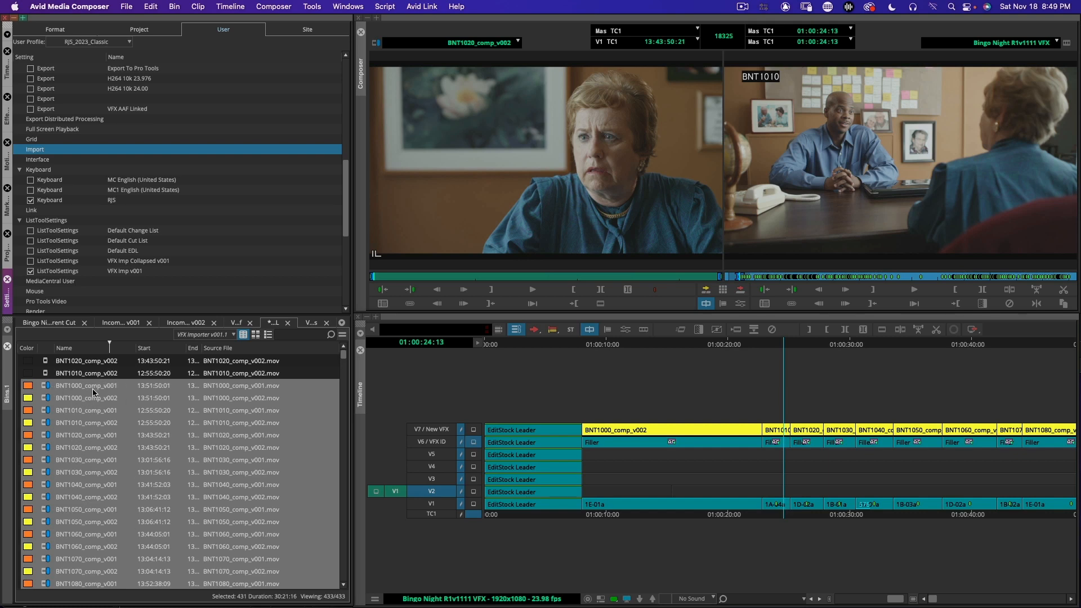
Step: Try giving the two imported subclips, BNT1010_comp_v002 and BNT1020_comp_v002, a white clip color
{"action": "left_click", "coordinate": [49, 376]}
{"action": "left_click", "coordinate": [43, 362], "text": "shift"}
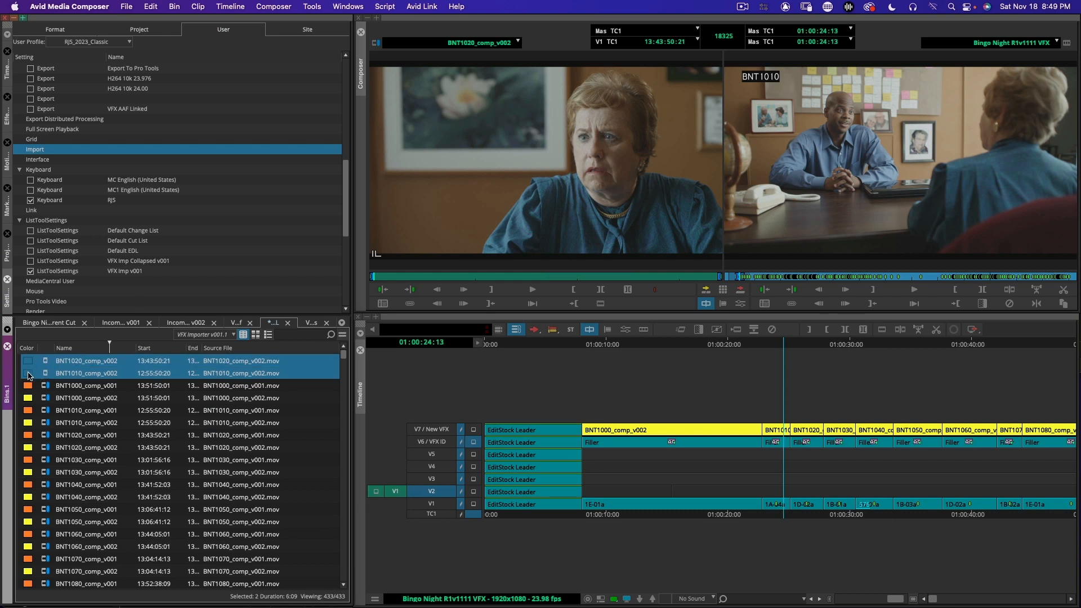
{"action": "left_click", "coordinate": [26, 373]}
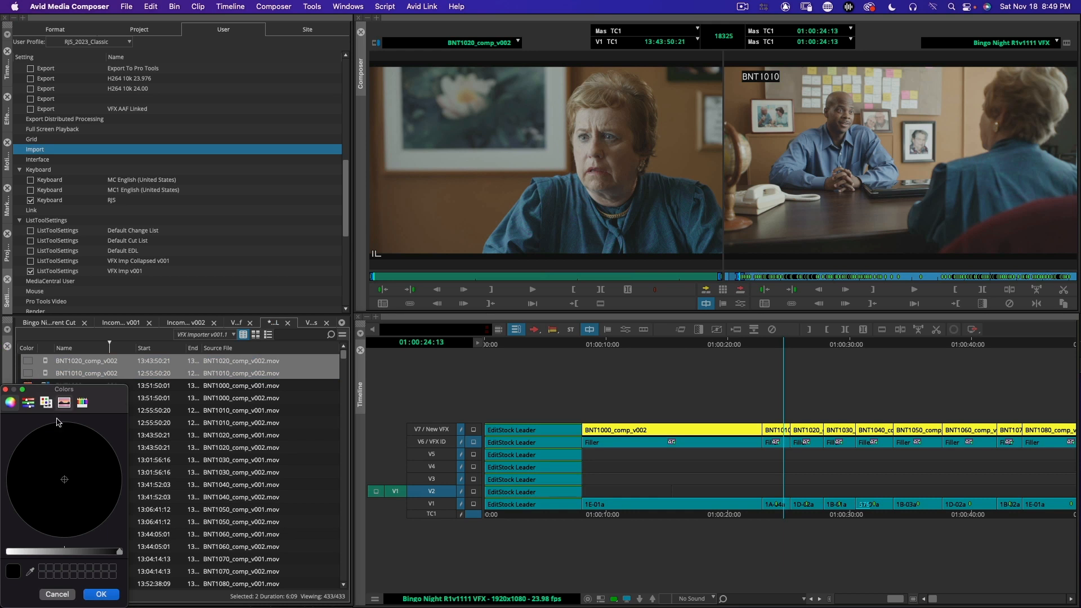
{"action": "left_click_drag", "start_coordinate": [38, 552], "coordinate": [5, 552]}
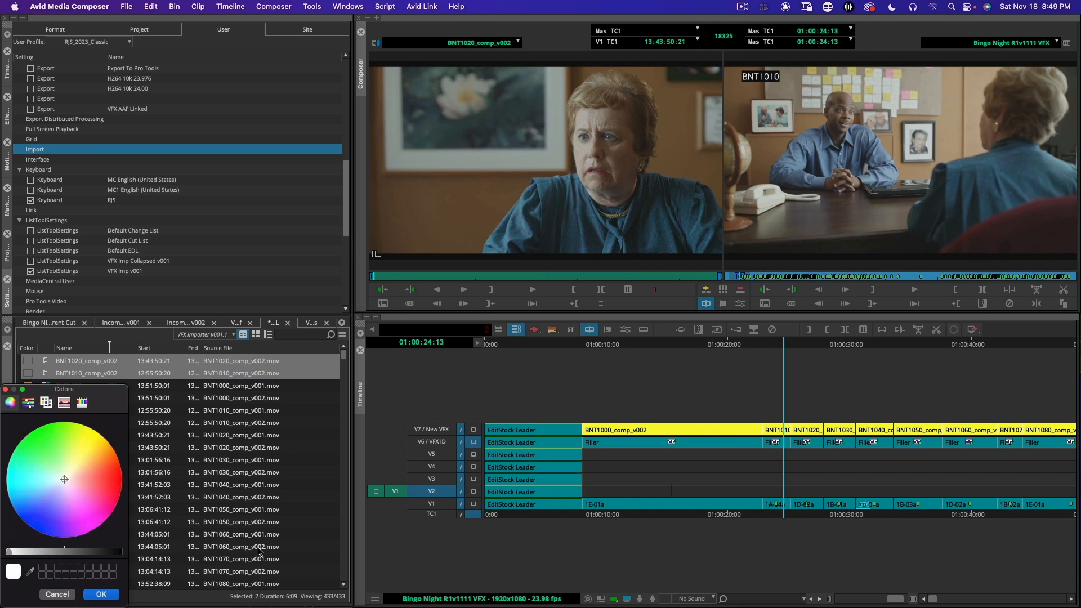
{"action": "left_click", "coordinate": [102, 595]}
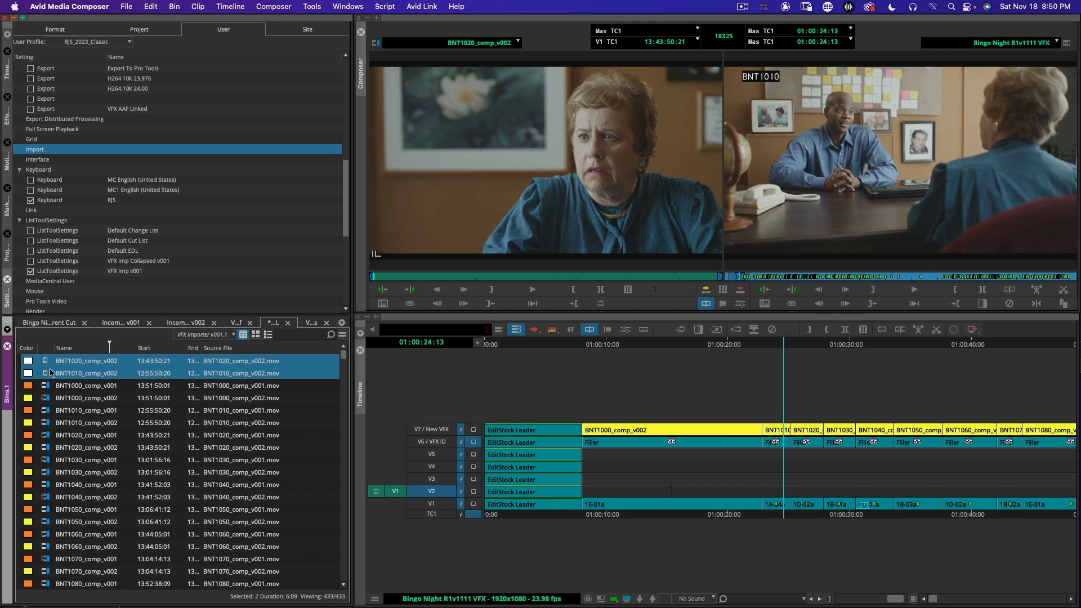
{"action": "left_click", "coordinate": [51, 372]}
{"action": "left_click", "coordinate": [125, 394]}
Step: Move the two imported subclips from the VFX ALL bin into the empty VFX Finals bin
{"action": "left_click", "coordinate": [313, 324]}
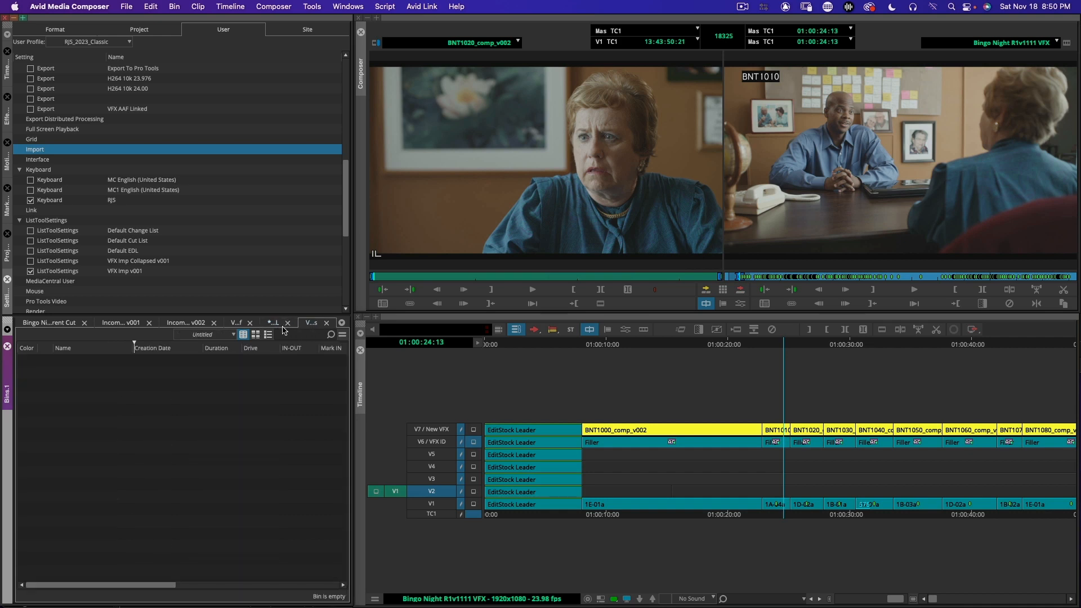
{"action": "left_click", "coordinate": [276, 325]}
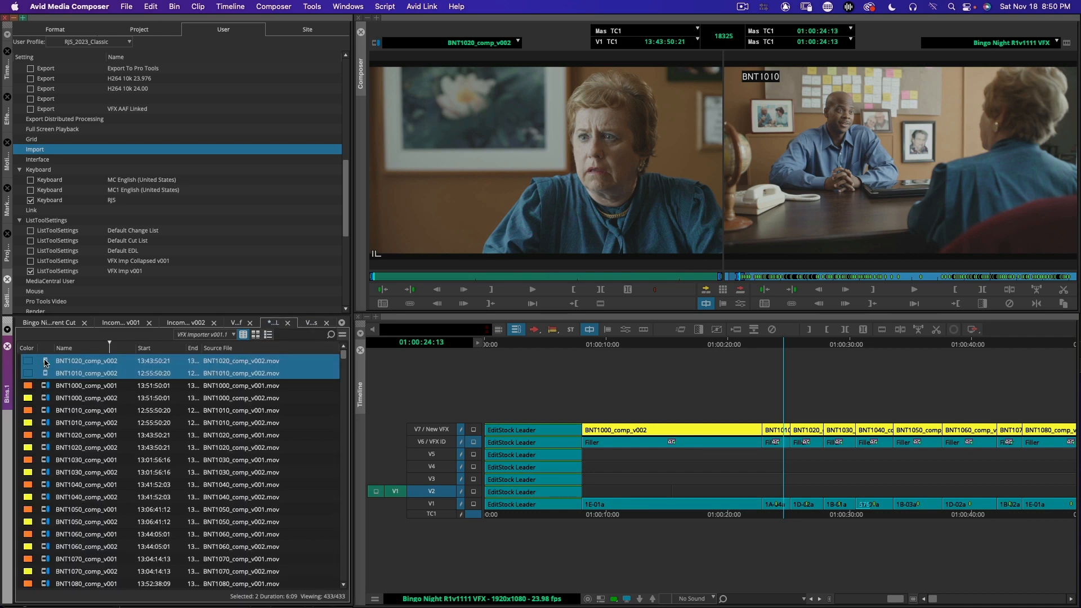
{"action": "left_click_drag", "start_coordinate": [45, 362], "coordinate": [194, 395]}
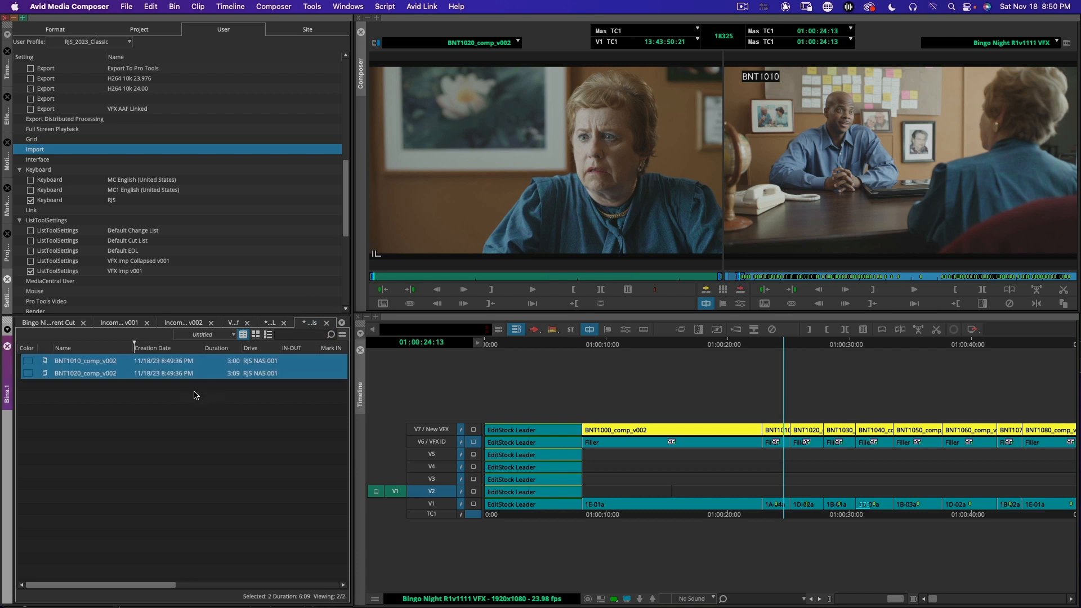
Step: Set the VFX Ref bin holding the two subclips to show reference clips, and save the bin
{"action": "left_click", "coordinate": [342, 334]}
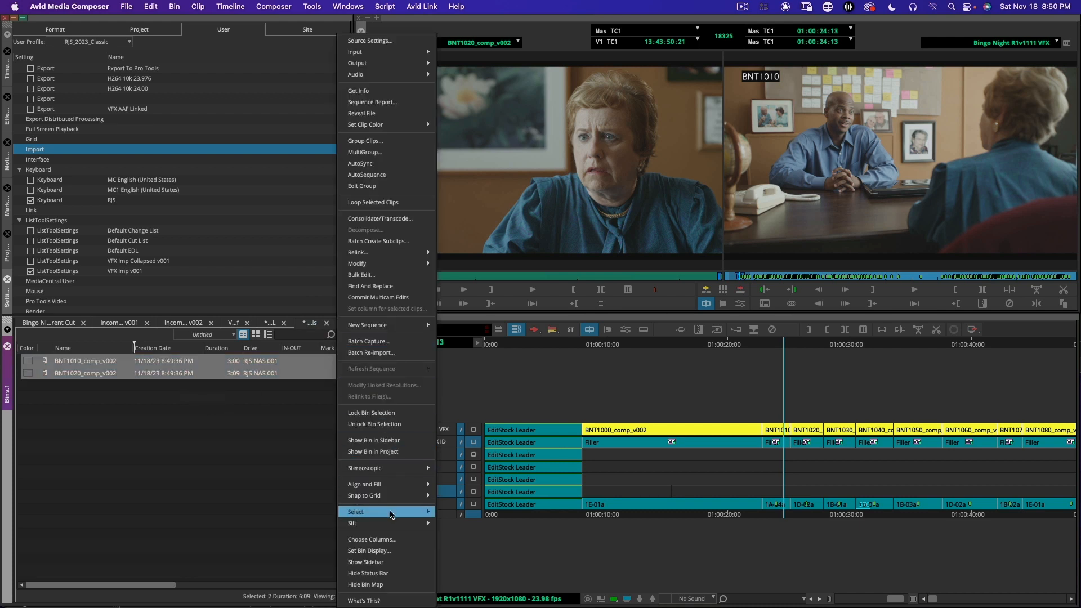
{"action": "left_click", "coordinate": [385, 550]}
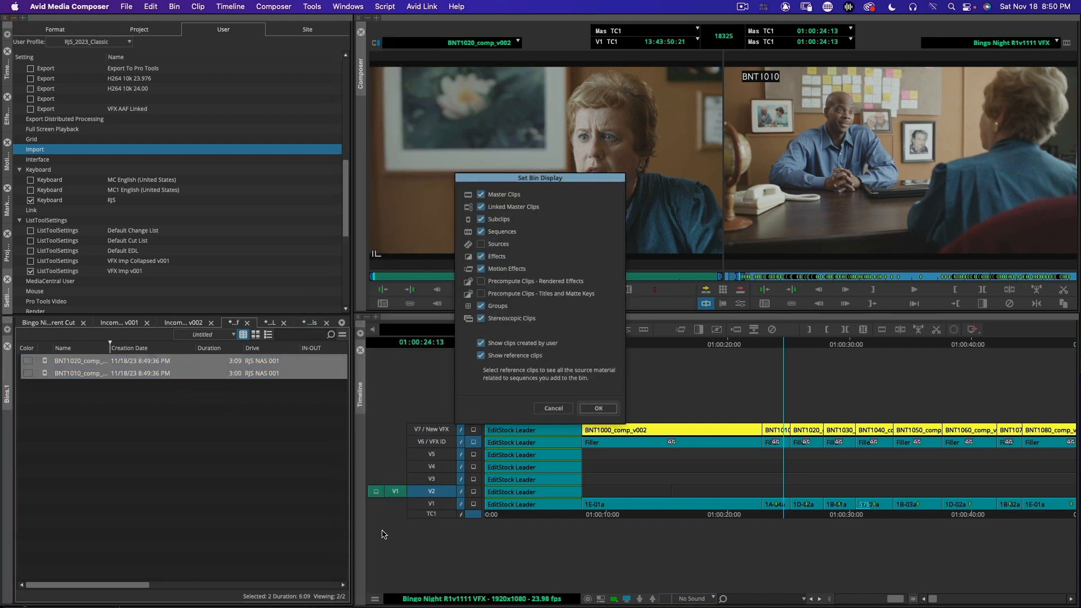
{"action": "left_click", "coordinate": [591, 413]}
{"action": "left_click", "coordinate": [241, 429]}
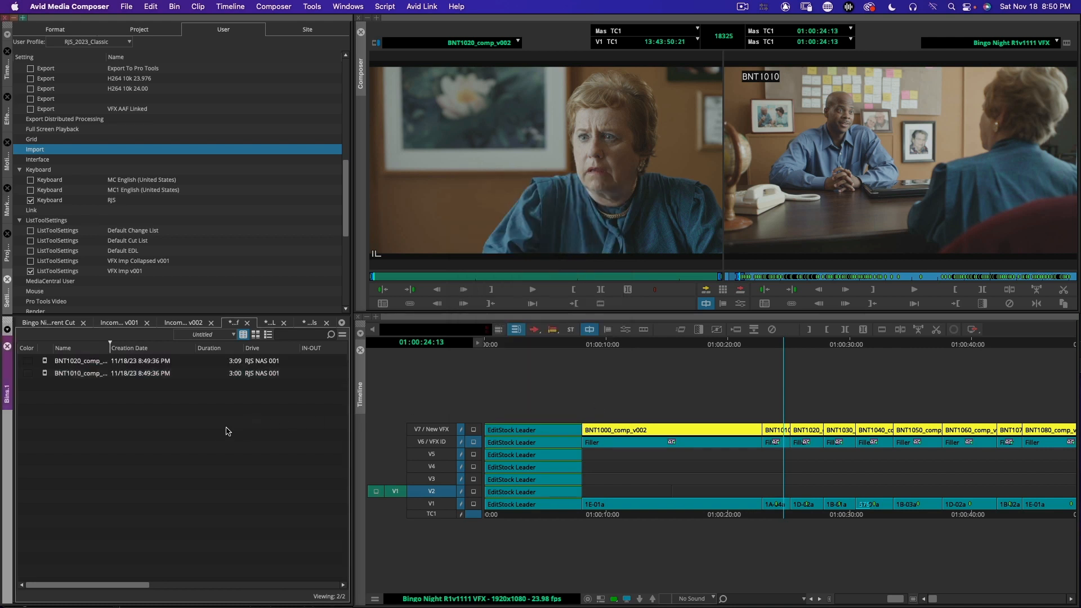
{"action": "key", "text": "super+s"}
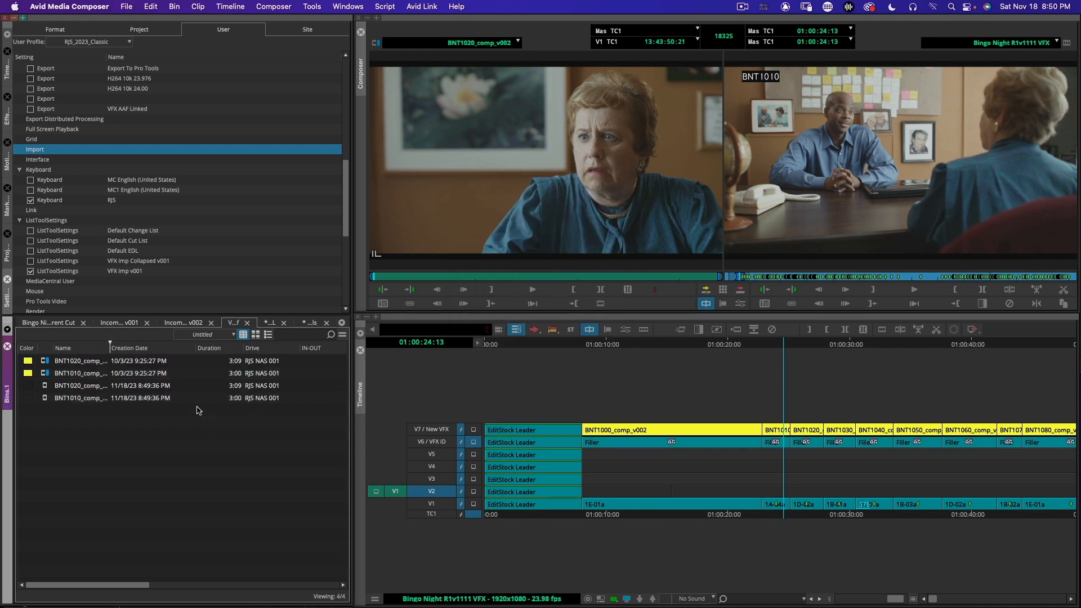
Step: Color the BNT1010 and BNT1020 master clips in the VFX Ref bin white, and save the bin
{"action": "left_click", "coordinate": [43, 372]}
{"action": "left_click", "coordinate": [50, 360], "text": "shift"}
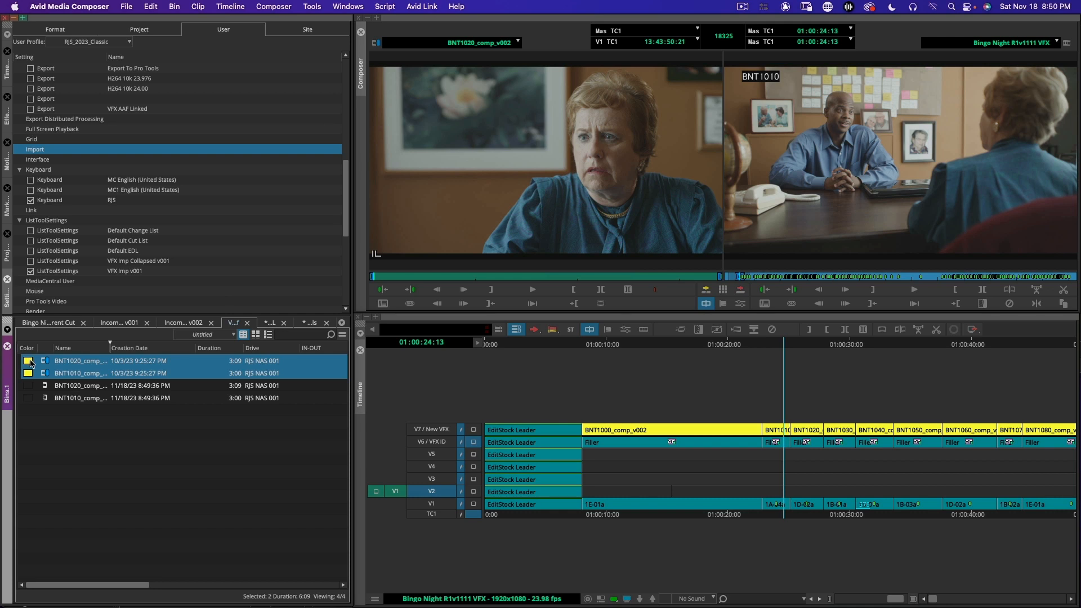
{"action": "left_click", "coordinate": [30, 361], "text": "alt"}
{"action": "left_click_drag", "start_coordinate": [55, 552], "coordinate": [5, 555]}
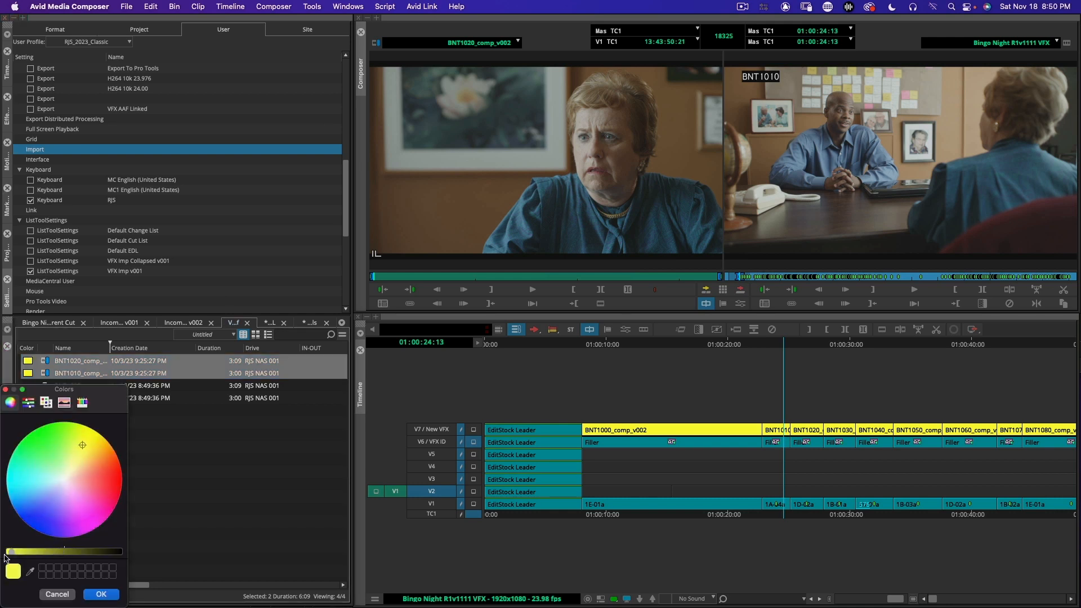
{"action": "left_click", "coordinate": [100, 594]}
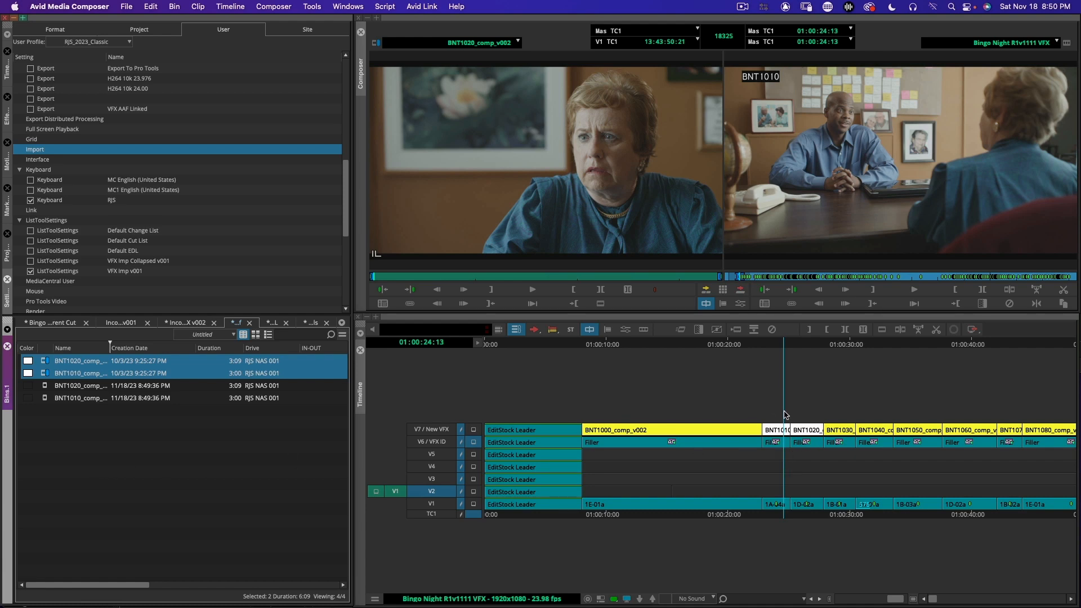
{"action": "left_click", "coordinate": [104, 445]}
{"action": "key", "text": "super+s"}
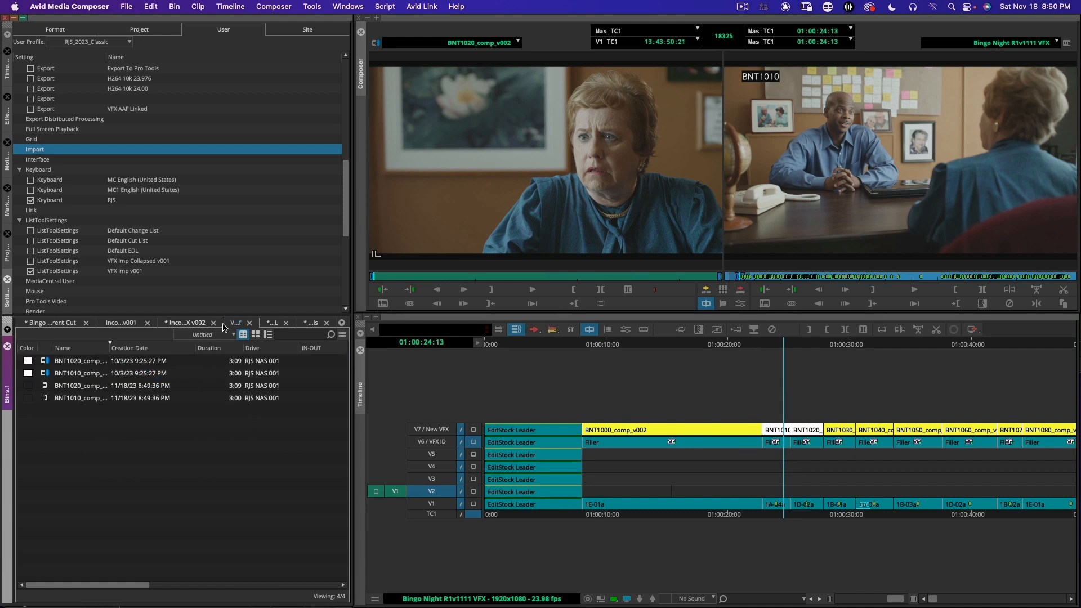
Step: Check the colors of BNT1010_comp_v002 and BNT1020_comp_v002 in the Incoming VFX v002 bin, and save that bin
{"action": "left_click", "coordinate": [188, 324]}
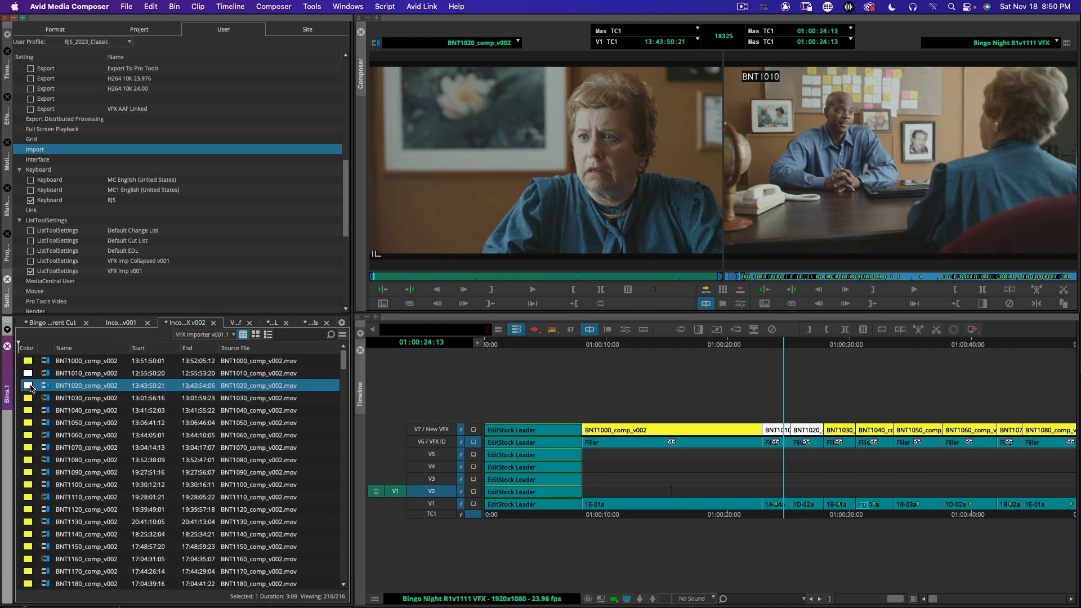
{"action": "left_click", "coordinate": [52, 386]}
{"action": "left_click", "coordinate": [48, 374]}
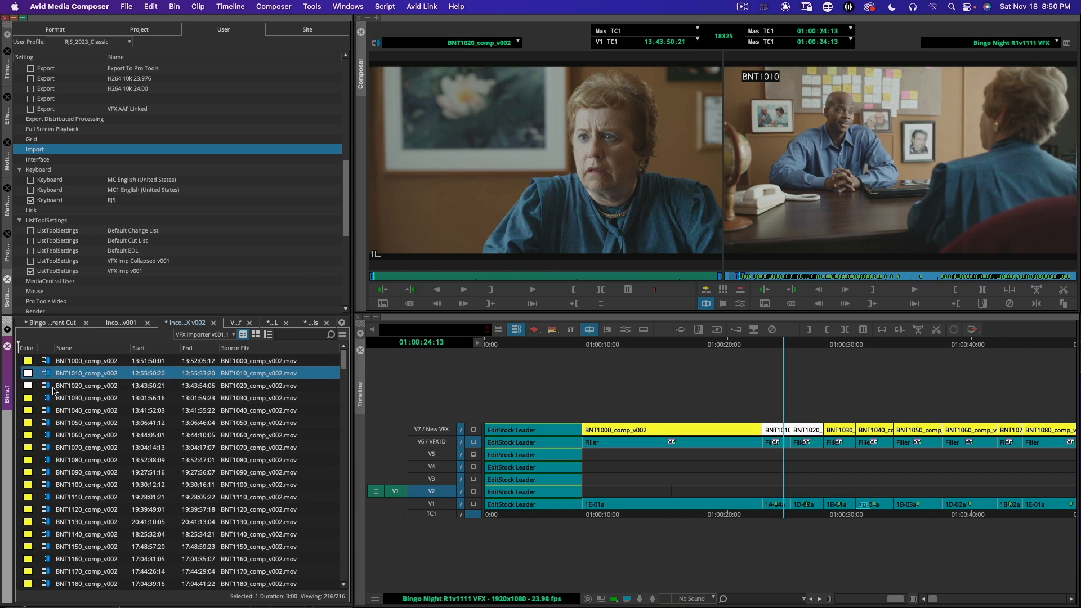
{"action": "left_click", "coordinate": [48, 387]}
{"action": "left_click", "coordinate": [48, 375]}
{"action": "key", "text": "super+s"}
Step: Compare the clip colors of the BNT1010 and BNT1020 v002 master clips between the VFX Ref and VFX ALL bins
{"action": "left_click", "coordinate": [237, 323]}
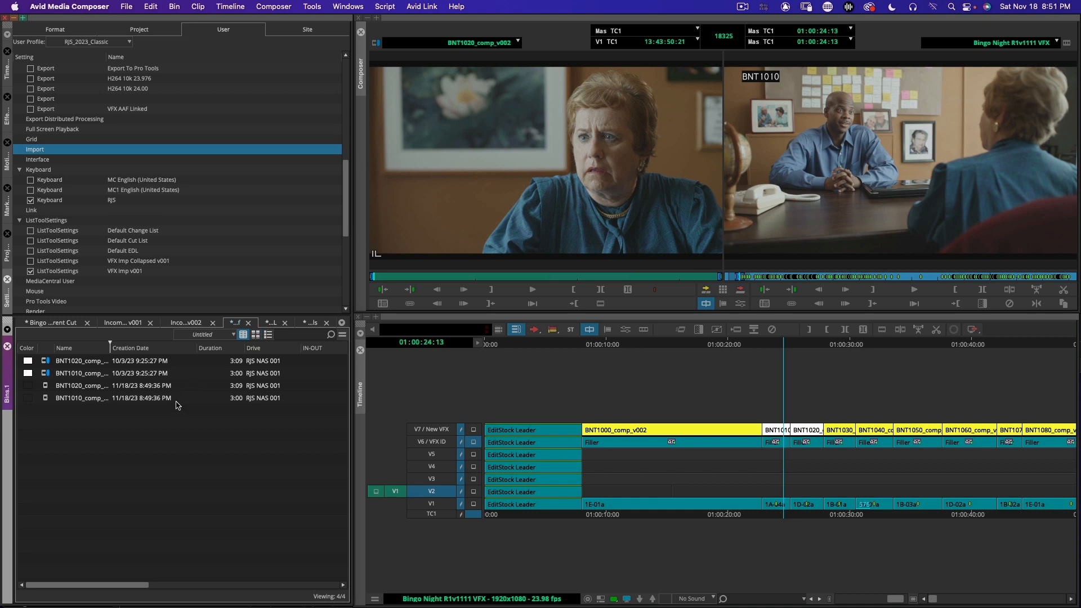
{"action": "left_click", "coordinate": [273, 323]}
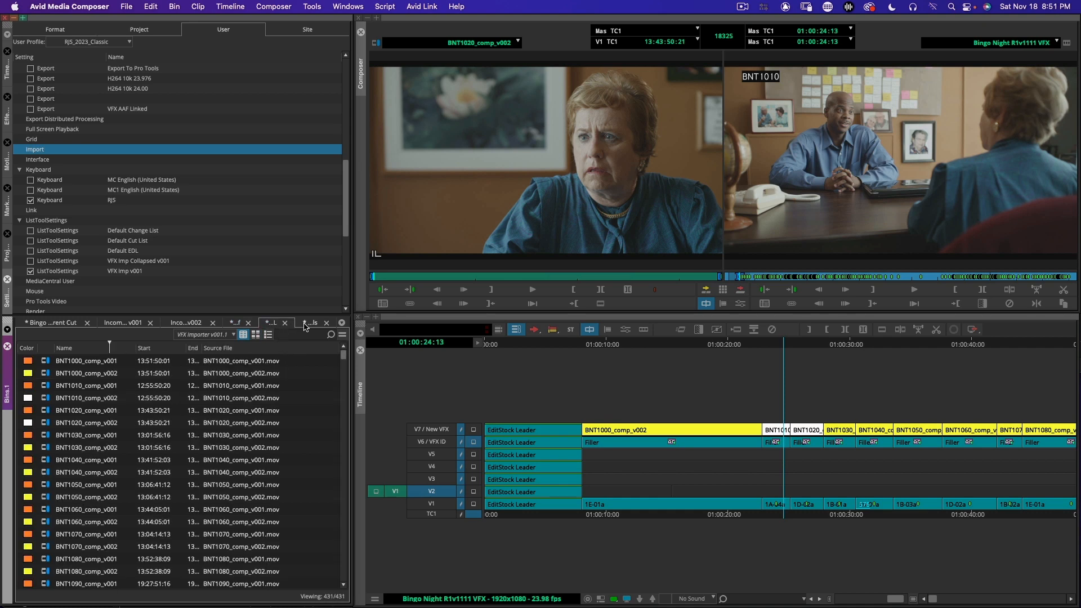
{"action": "left_click", "coordinate": [238, 324]}
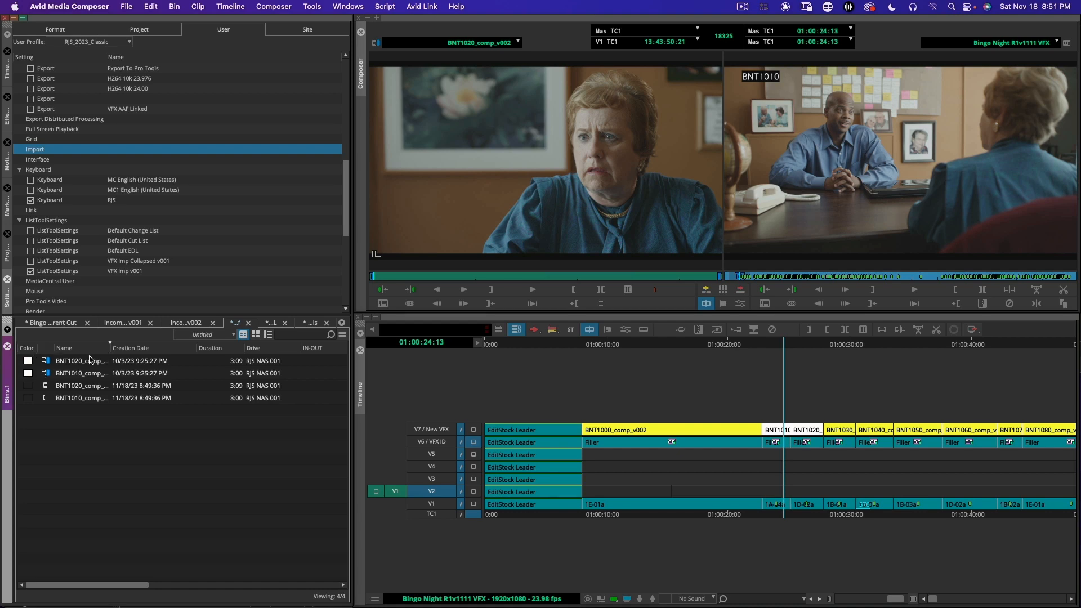
{"action": "left_click", "coordinate": [46, 373]}
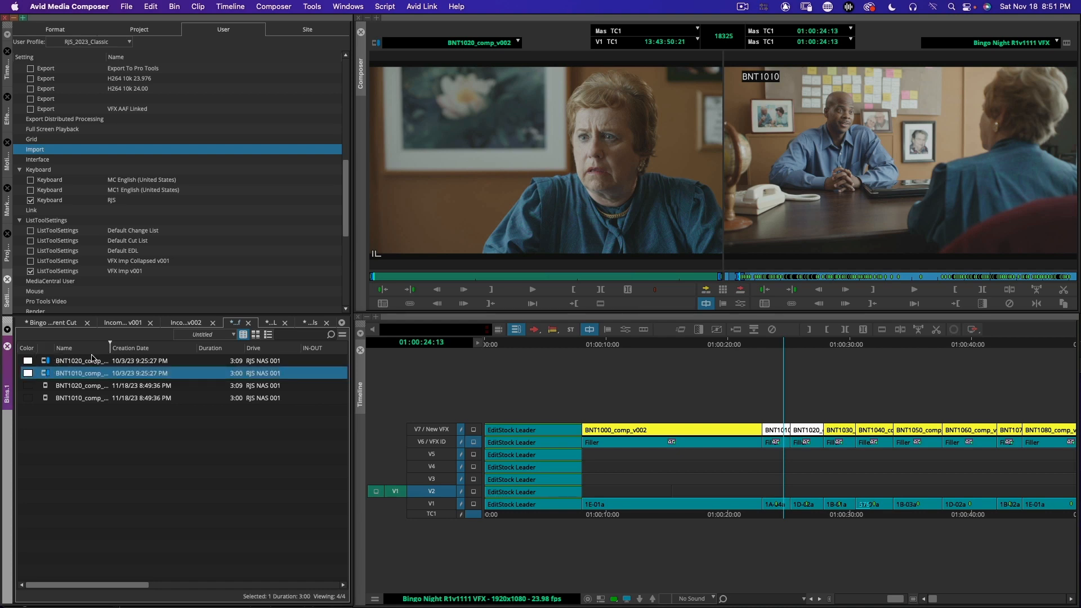
Step: Transfer the white BNT1010 and BNT1020 v002 master clips from the VFX Ref bin to the VFX Finals bin, and save that bin
{"action": "left_click", "coordinate": [271, 324]}
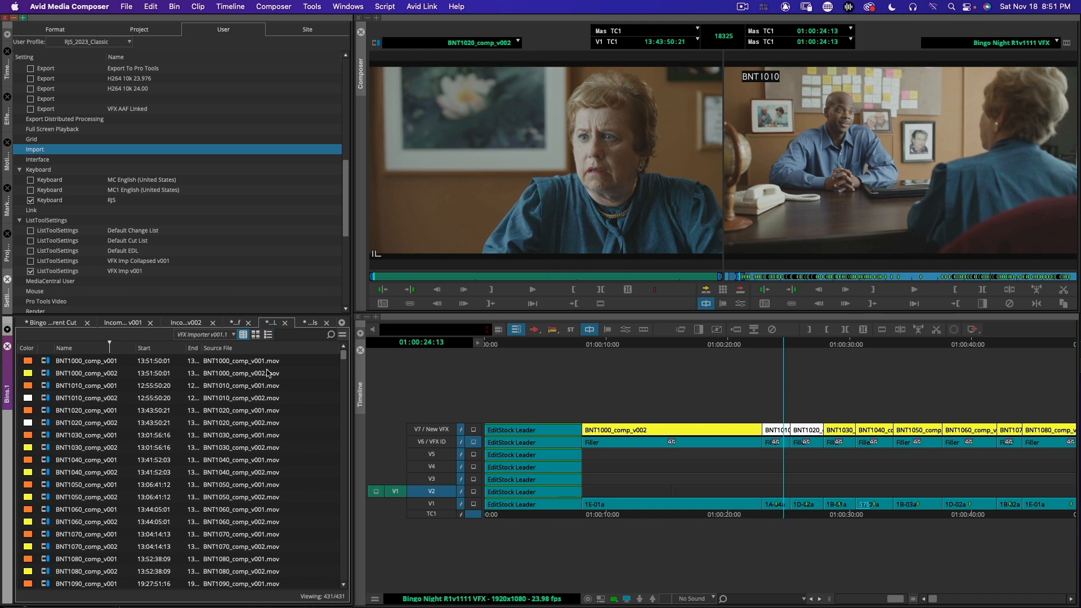
{"action": "left_click", "coordinate": [232, 323]}
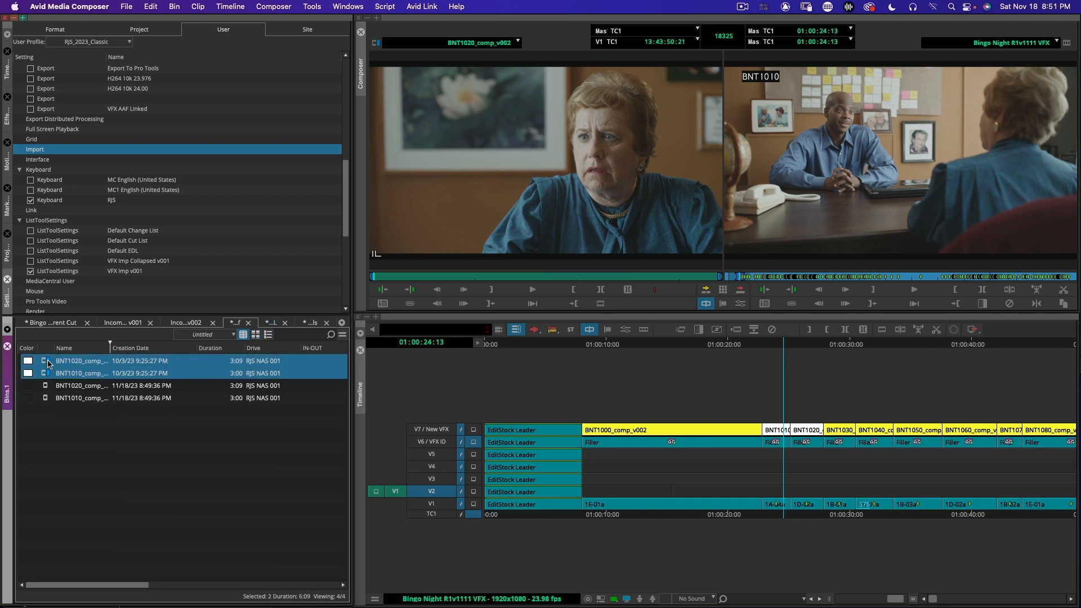
{"action": "left_click", "coordinate": [311, 323]}
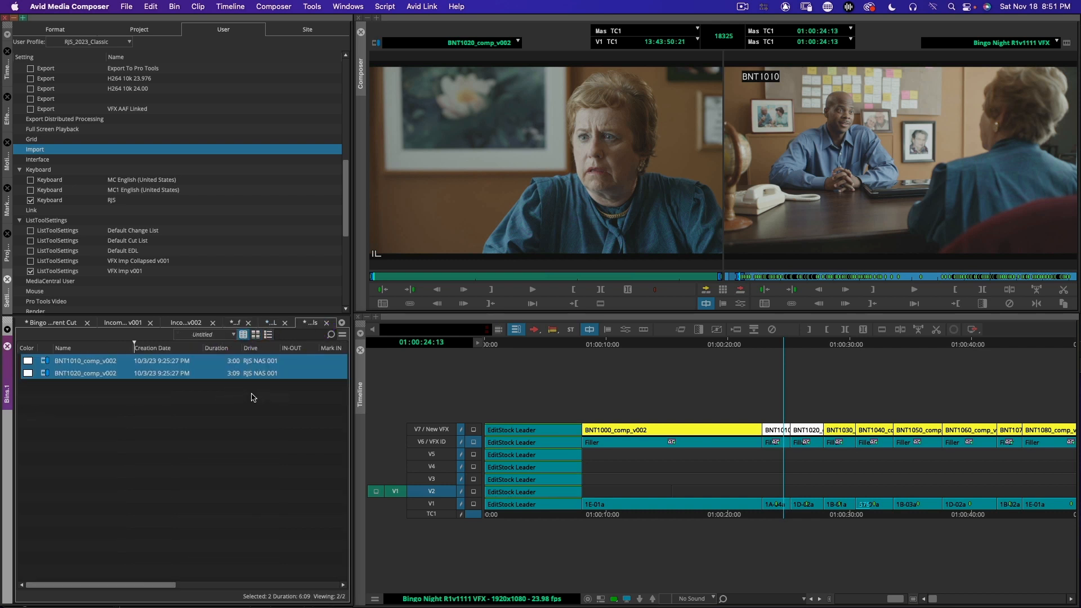
{"action": "left_click", "coordinate": [253, 423]}
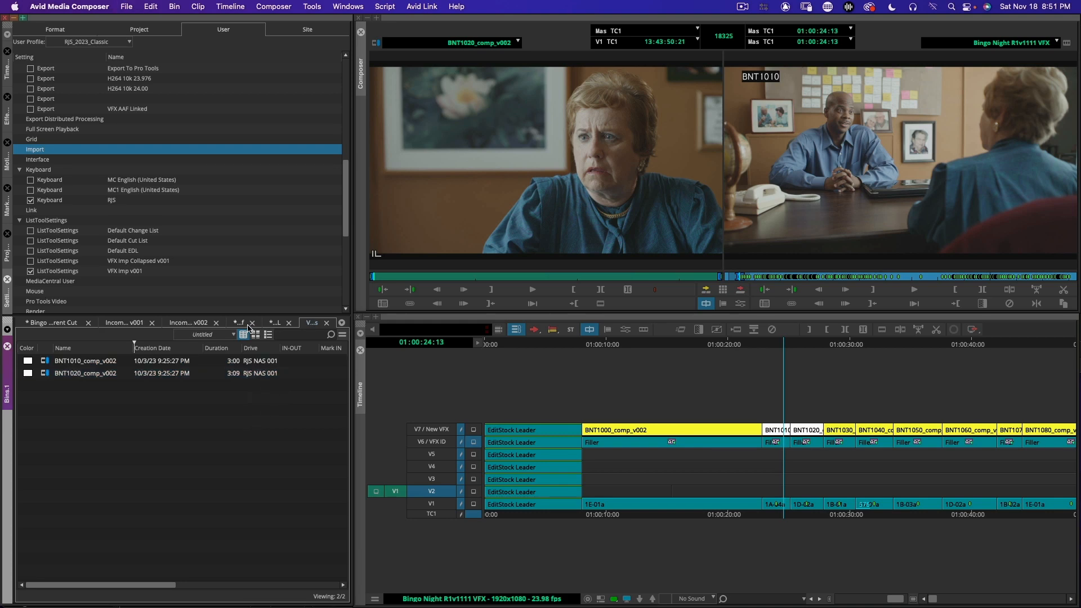
Step: Delete the two BNT1010 and BNT1020 subclips from the VFX Ref bin, and close the bin
{"action": "left_click", "coordinate": [268, 324]}
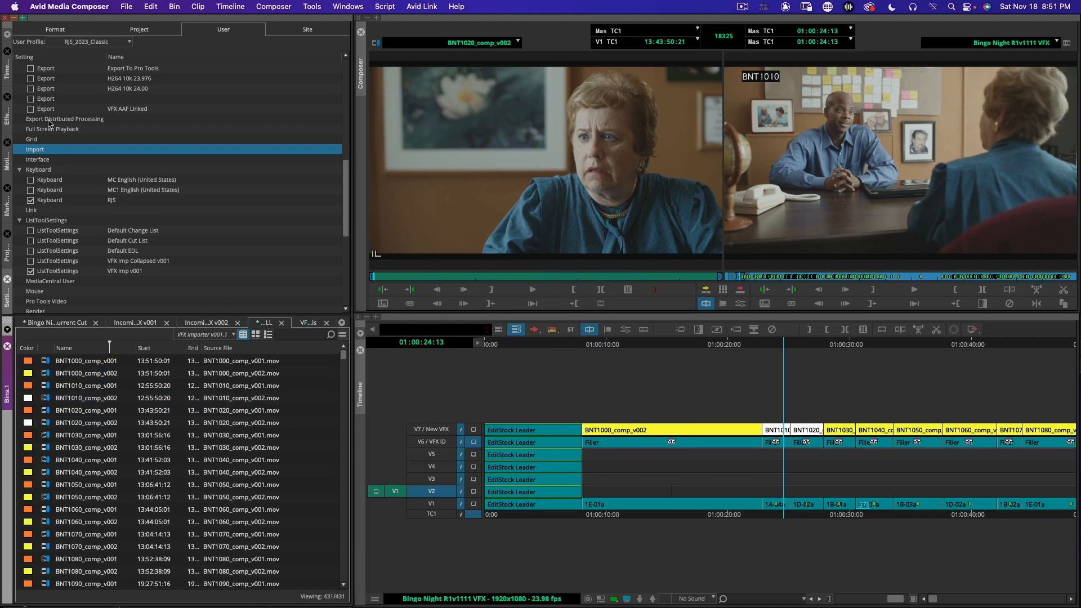
{"action": "left_click", "coordinate": [8, 254]}
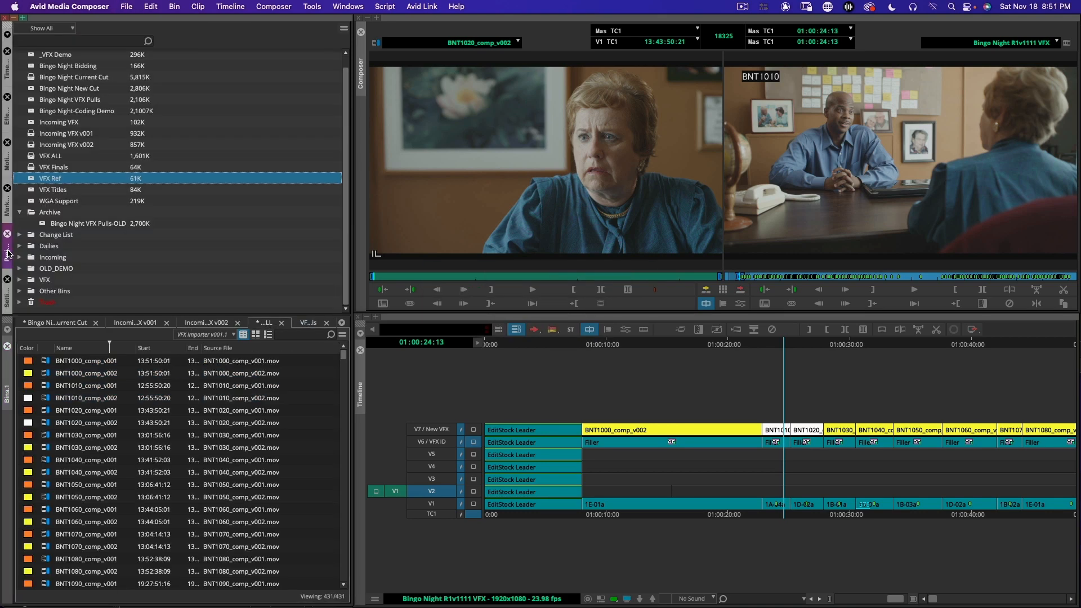
{"action": "double_click", "coordinate": [38, 179]}
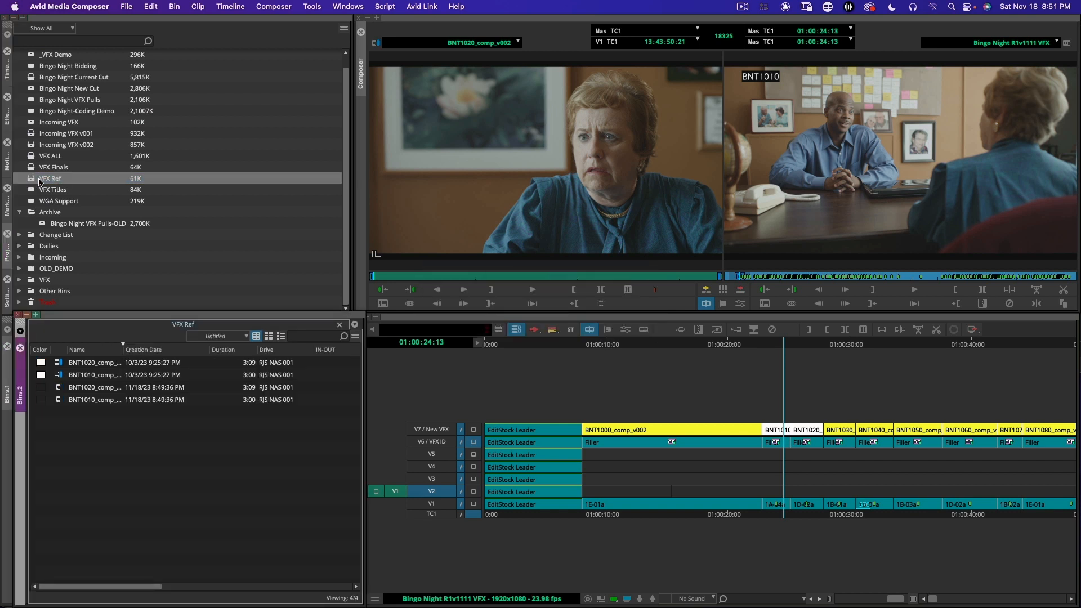
{"action": "left_click", "coordinate": [62, 389]}
{"action": "left_click", "coordinate": [64, 406], "text": "shift"}
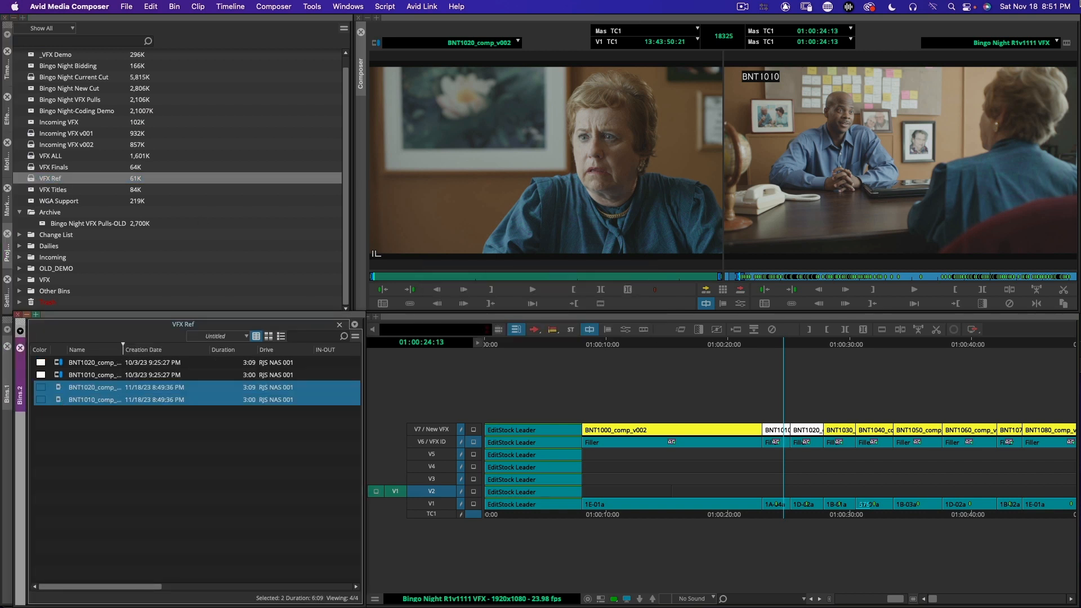
{"action": "key", "text": "Delete"}
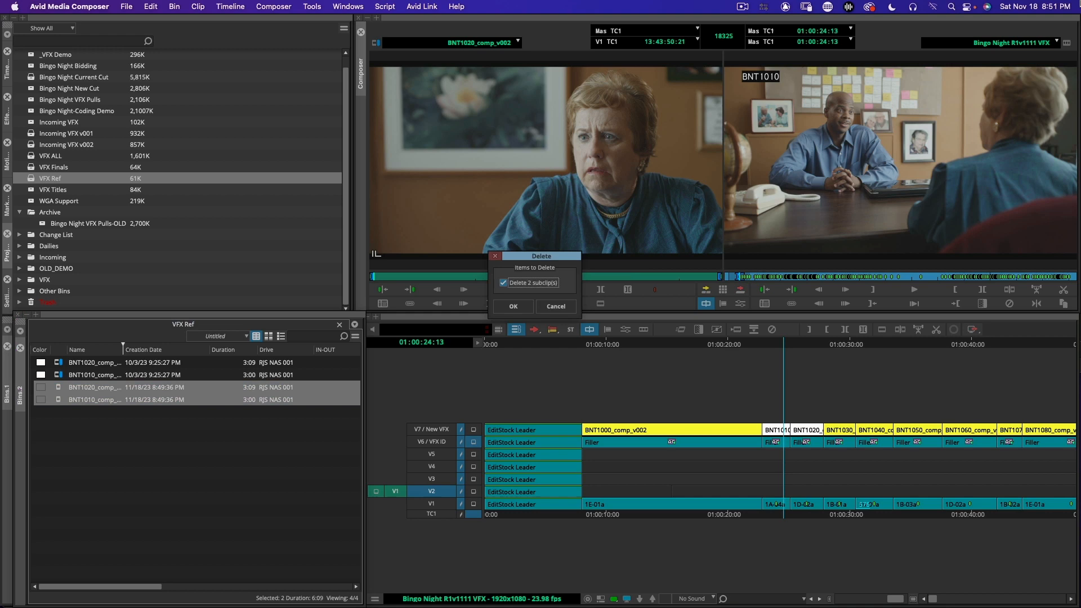
{"action": "left_click", "coordinate": [514, 309]}
{"action": "key", "text": "super+w"}
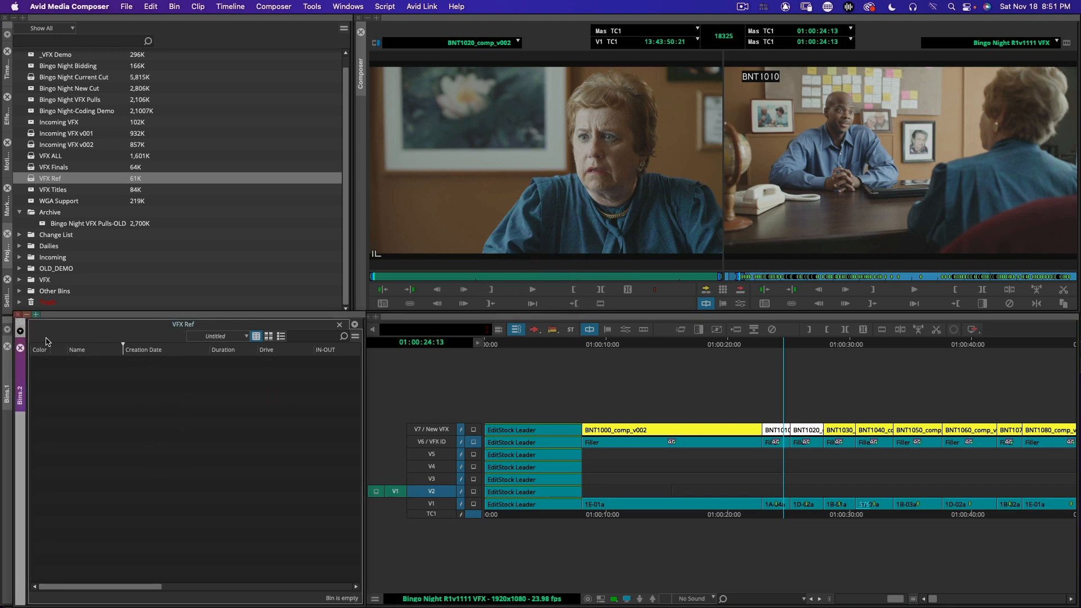
{"action": "left_click", "coordinate": [18, 316]}
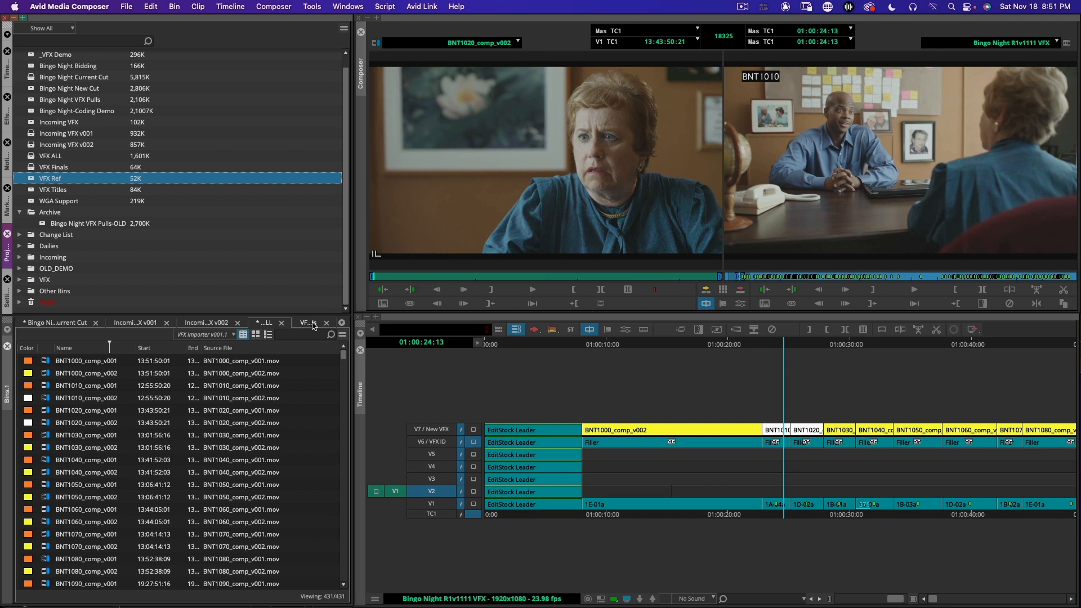
Step: Save the VFX Finals and VFX ALL bins, and switch to the VFX Finals list in FileMaker Pro
{"action": "left_click", "coordinate": [313, 326]}
{"action": "key", "text": "super+s"}
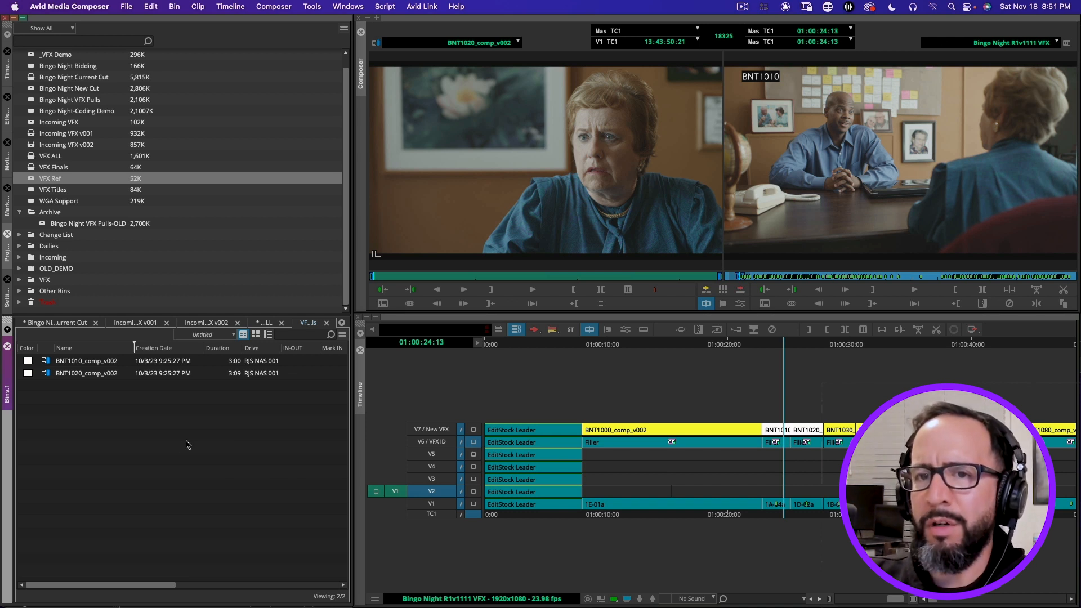
{"action": "left_click", "coordinate": [265, 324]}
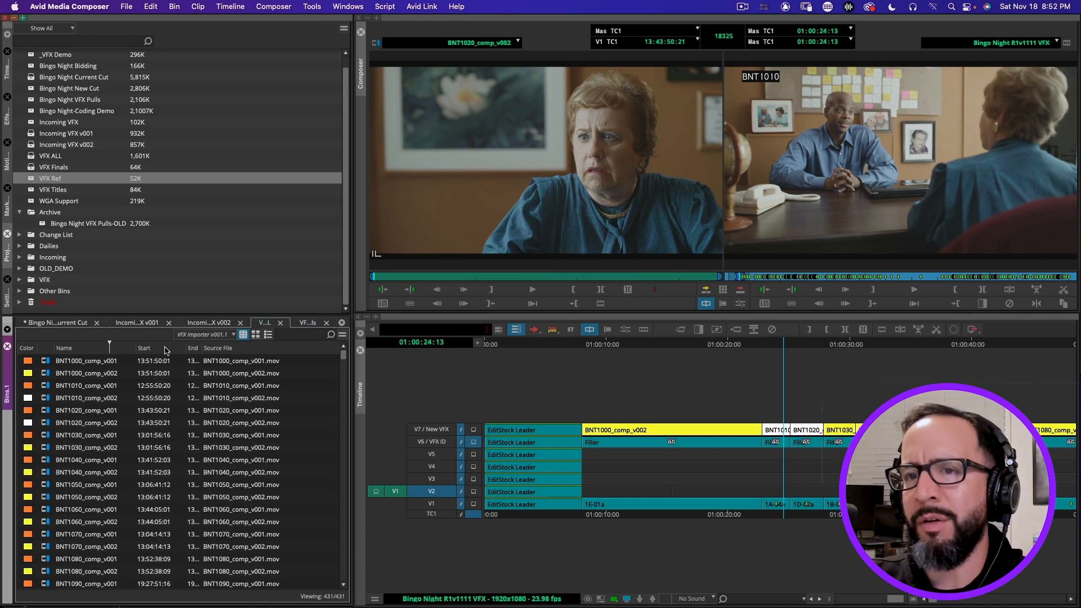
{"action": "key", "text": "super+Tab"}
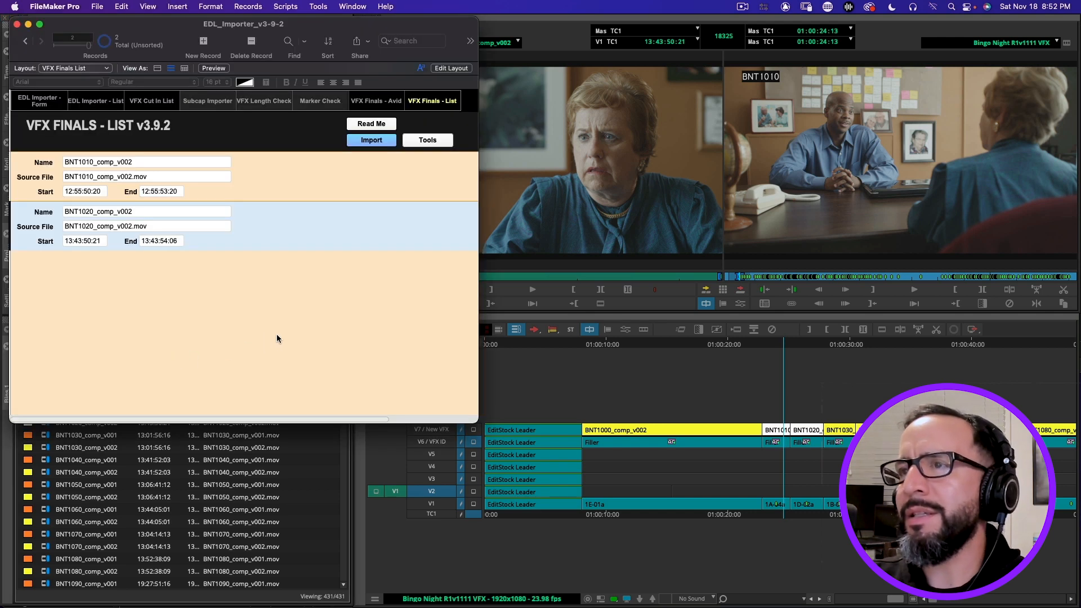